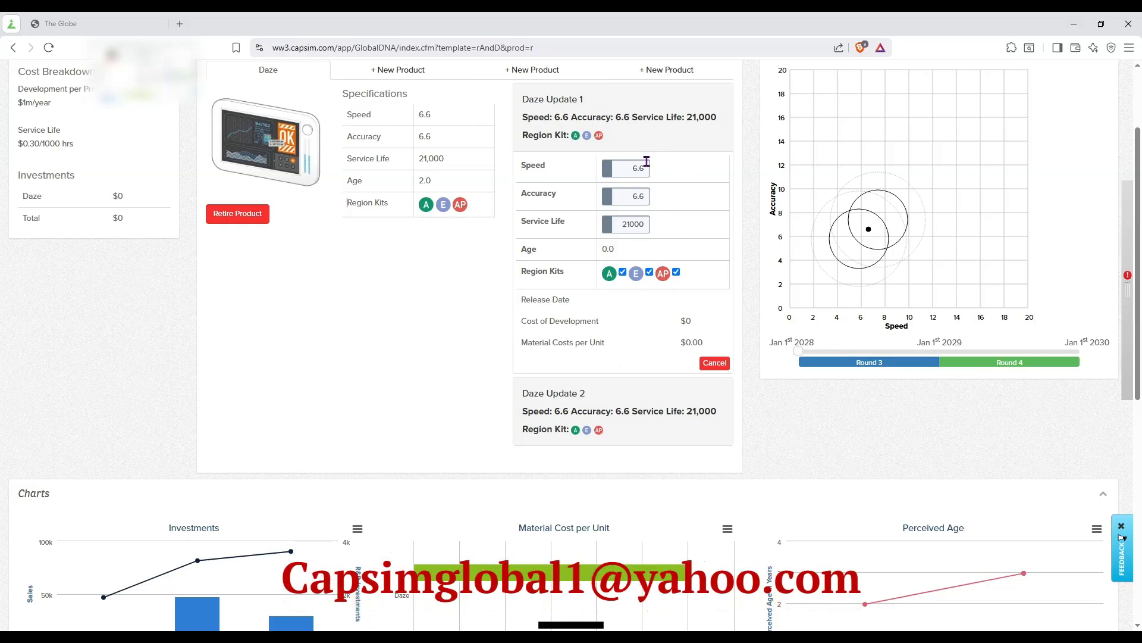
Set Daze Update 1's speed to 6.9 and accuracy to 6.3, and apply the changes.
key("BackSpace")
type("9")
scroll(553, 285, "up", 2)
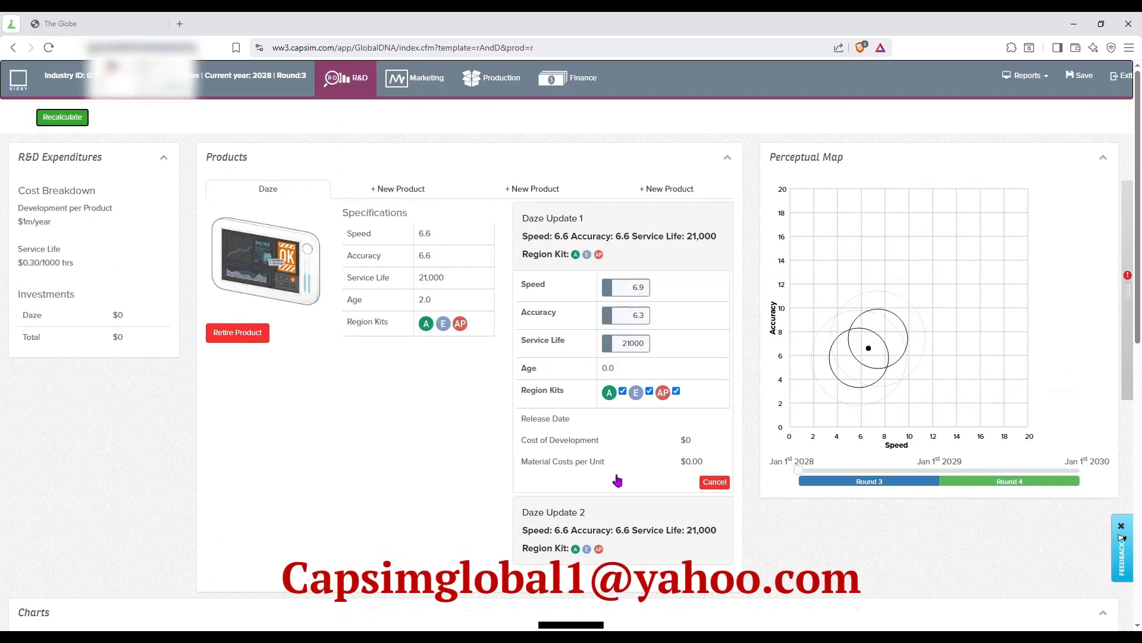
left_click(612, 473)
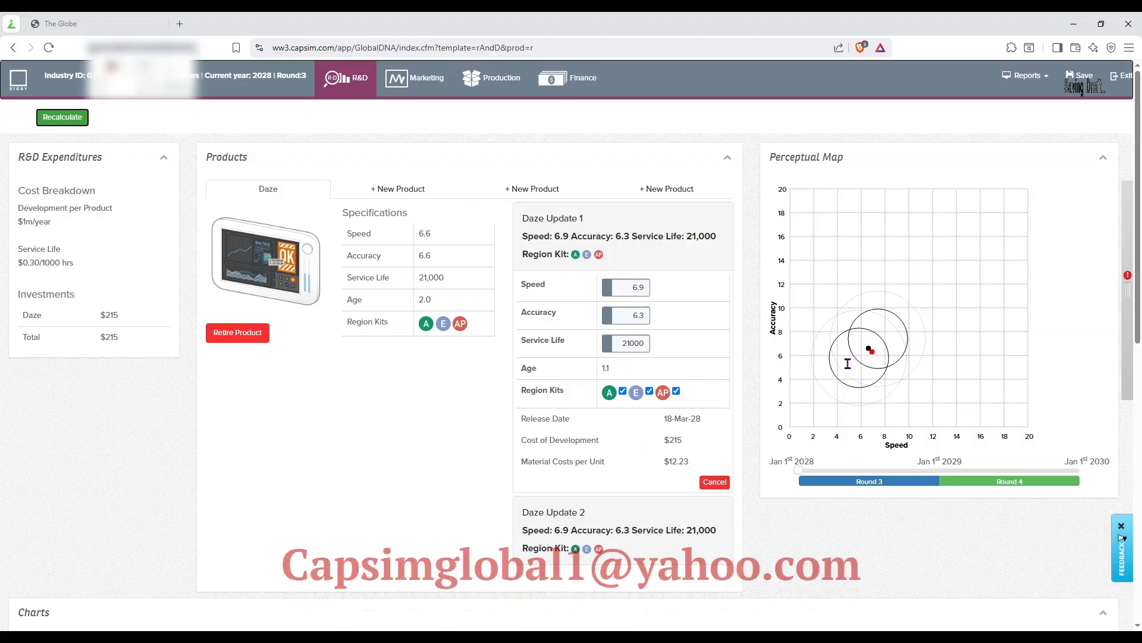
mouse_move(874, 356)
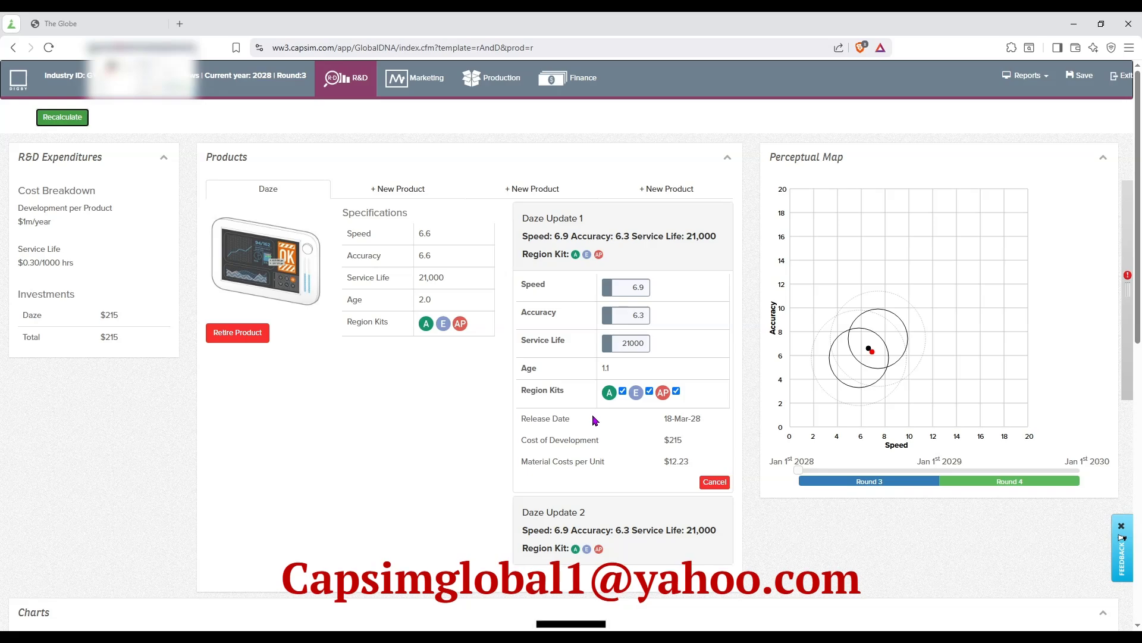
Review the release date and region kits of Daze Update 1.
scroll(595, 419, "down", 2)
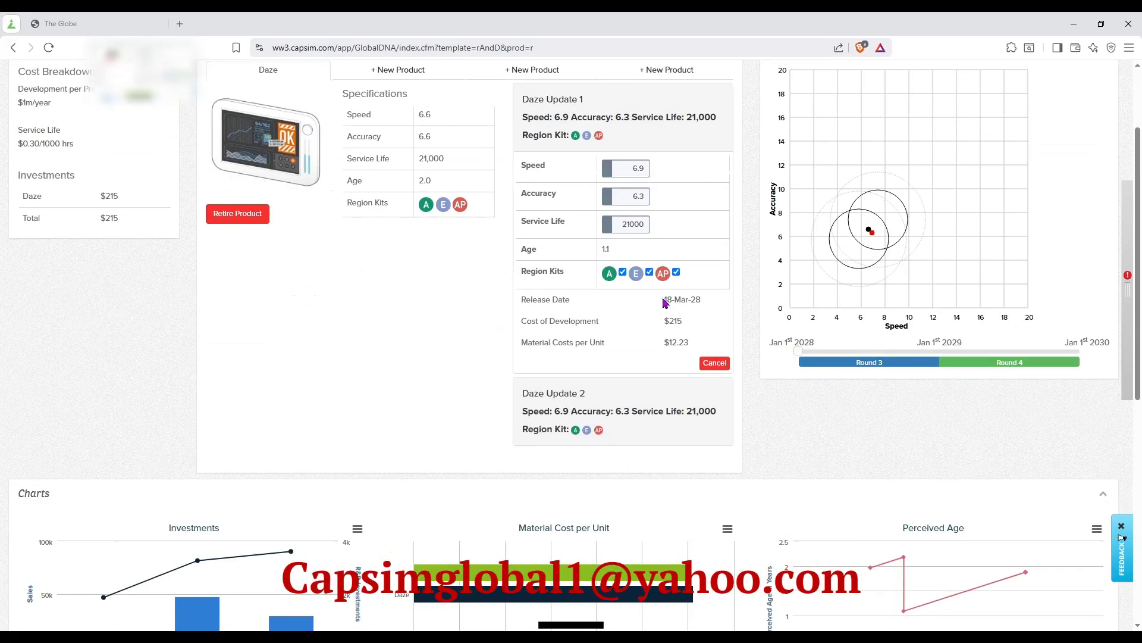
left_click_drag(664, 302, 713, 306)
scroll(553, 348, "up", 2)
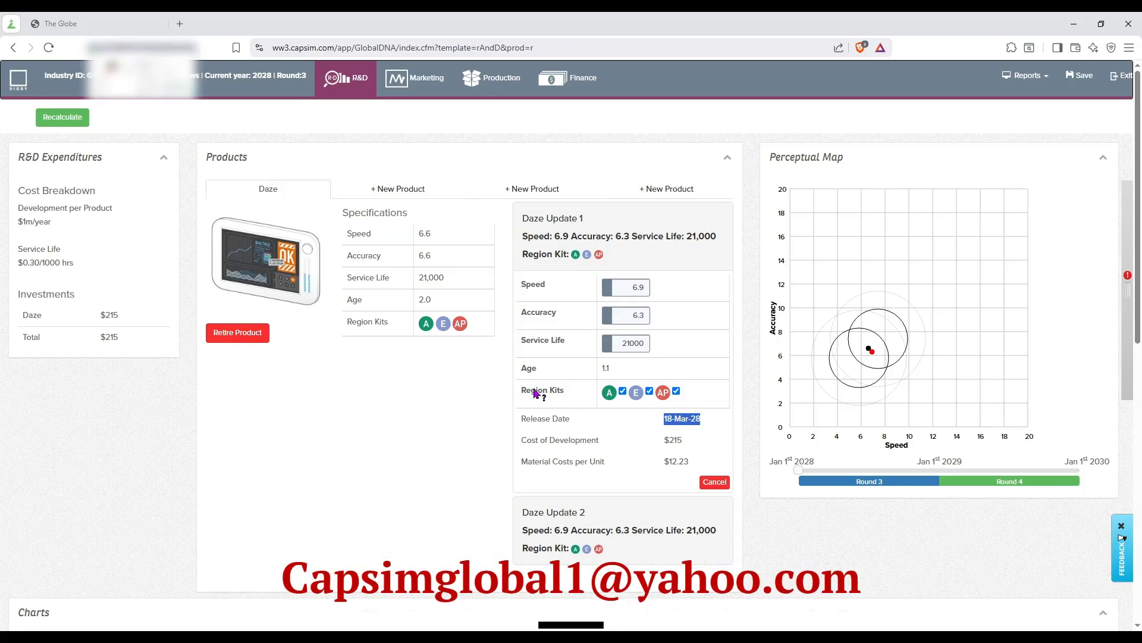
left_click_drag(521, 390, 574, 394)
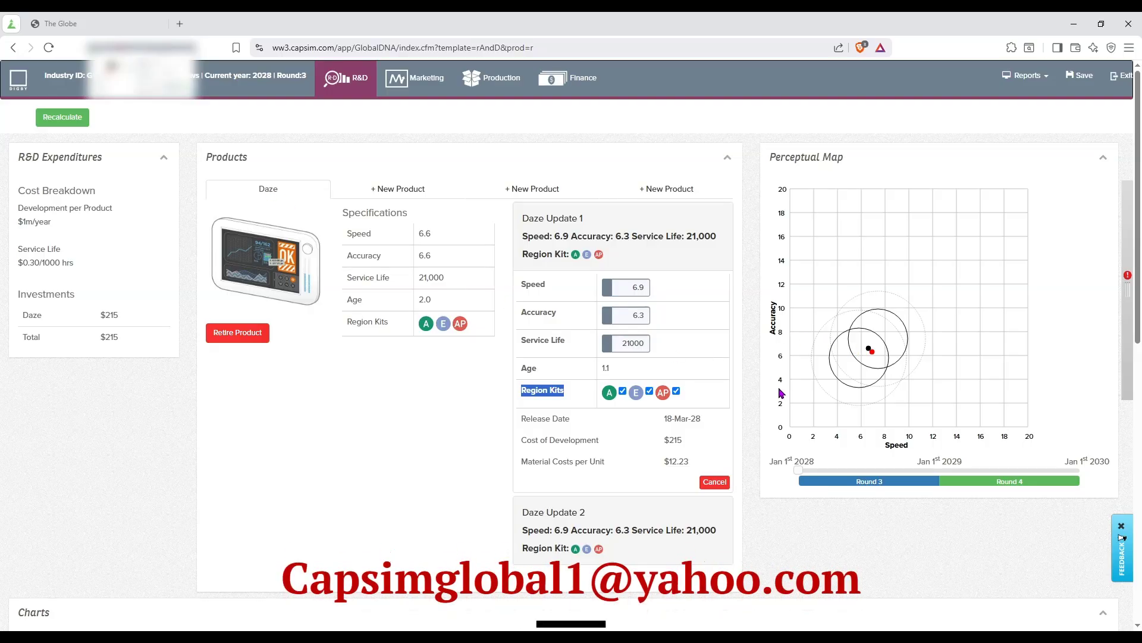
Examine the R&D charts, customer expectations, competitor specifications and anticipated release dates against the Daze update.
scroll(792, 381, "down", 5)
scroll(579, 375, "down", 4)
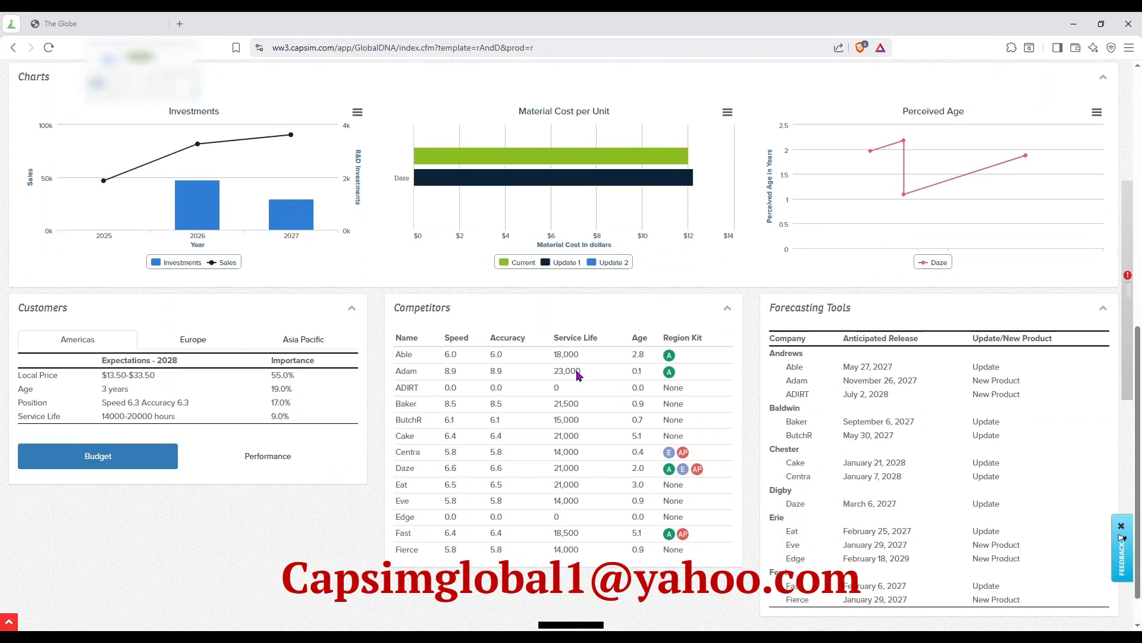
scroll(580, 374, "up", 2)
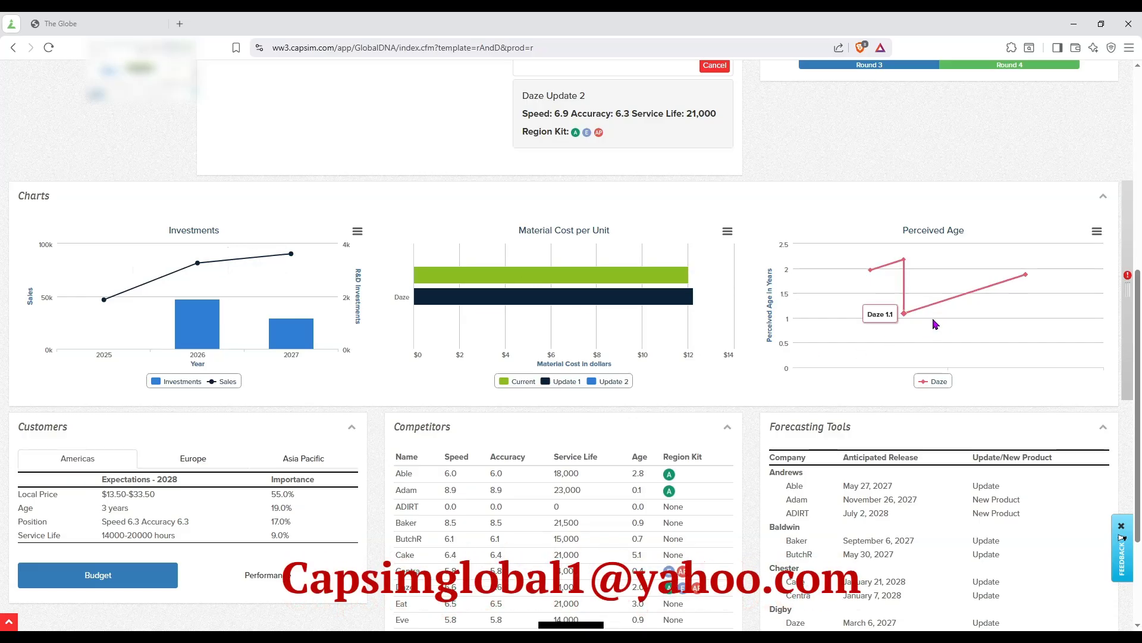
scroll(578, 437, "down", 3)
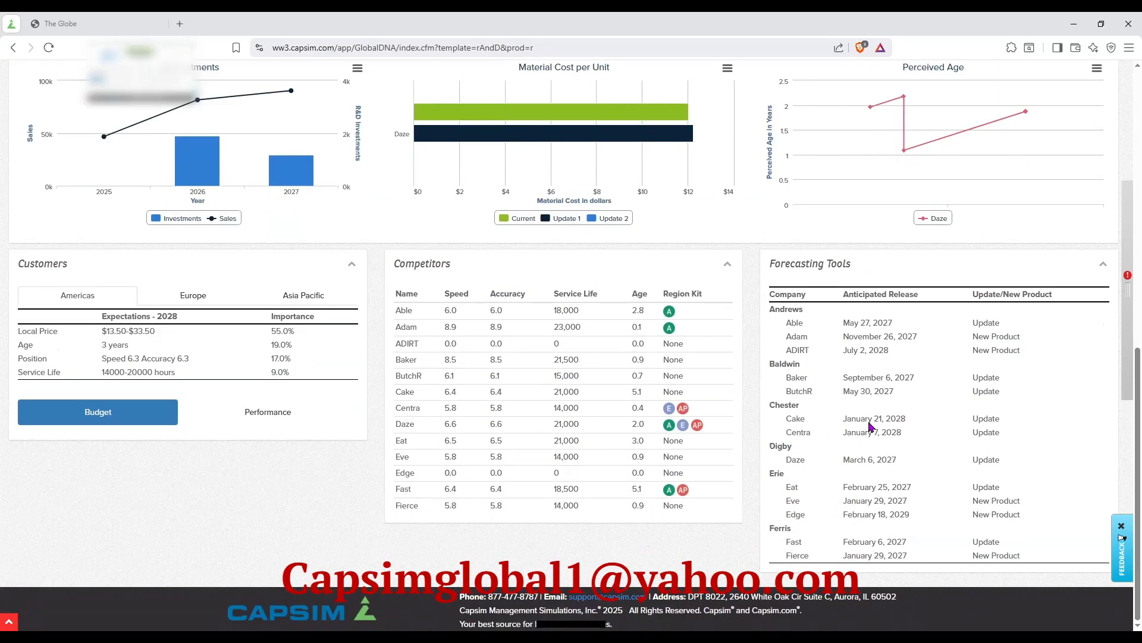
scroll(574, 387, "up", 2)
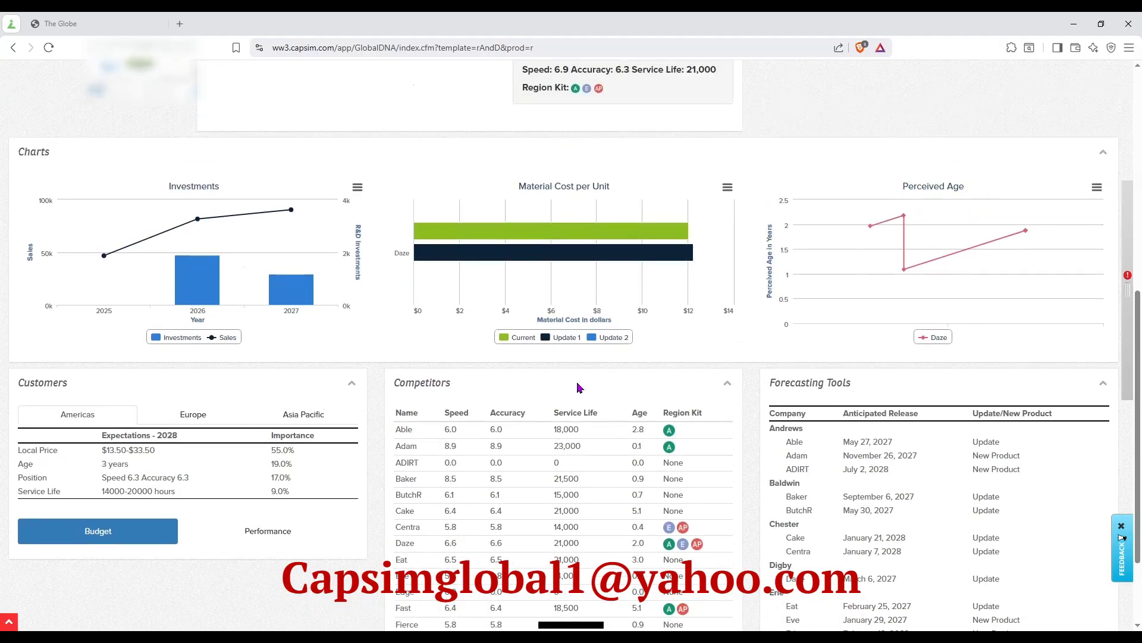
scroll(596, 464, "up", 1)
scroll(602, 495, "down", 2)
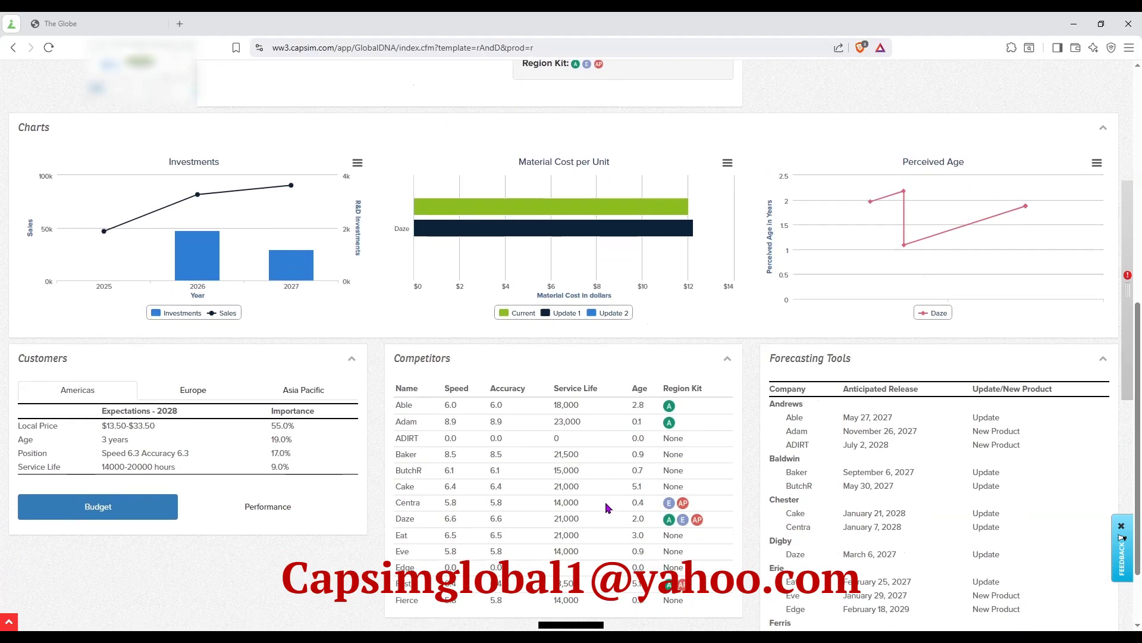
scroll(536, 441, "up", 5)
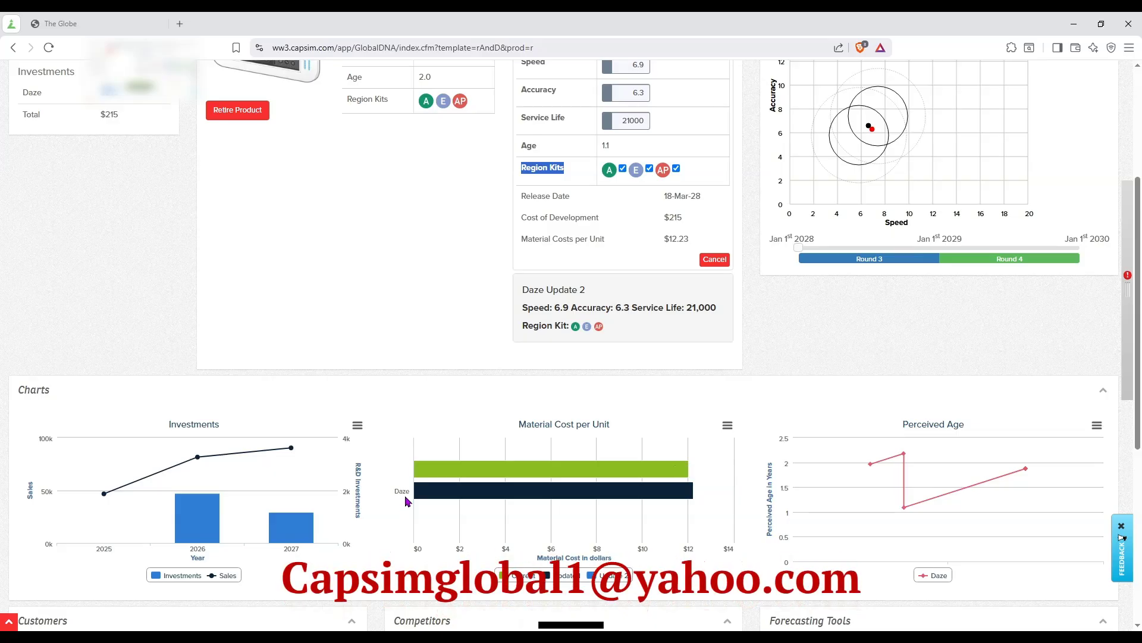
scroll(372, 395, "up", 4)
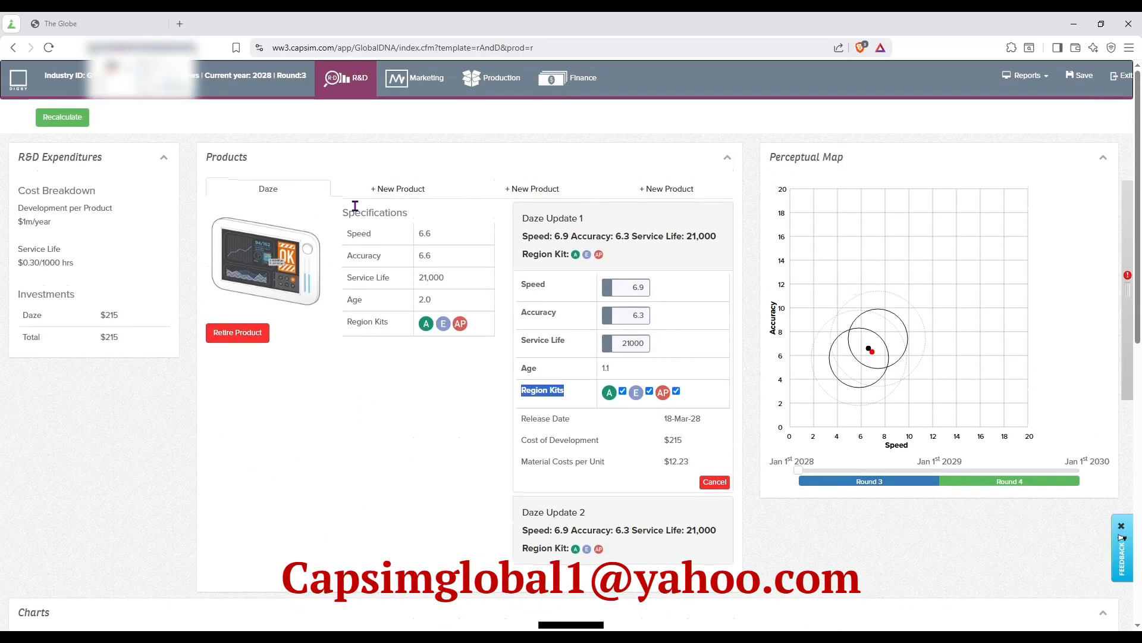
Open the marketing decisions for the Americas and compare Daze's price with competitors' segments, prices and units sold.
left_click(397, 83)
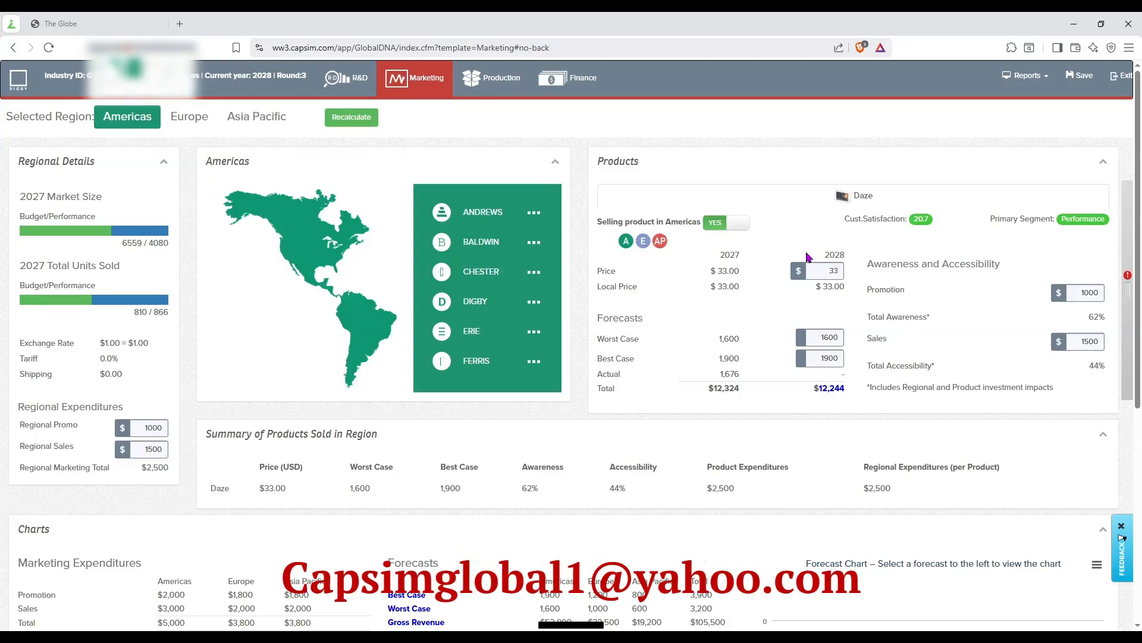
left_click_drag(807, 256, 663, 191)
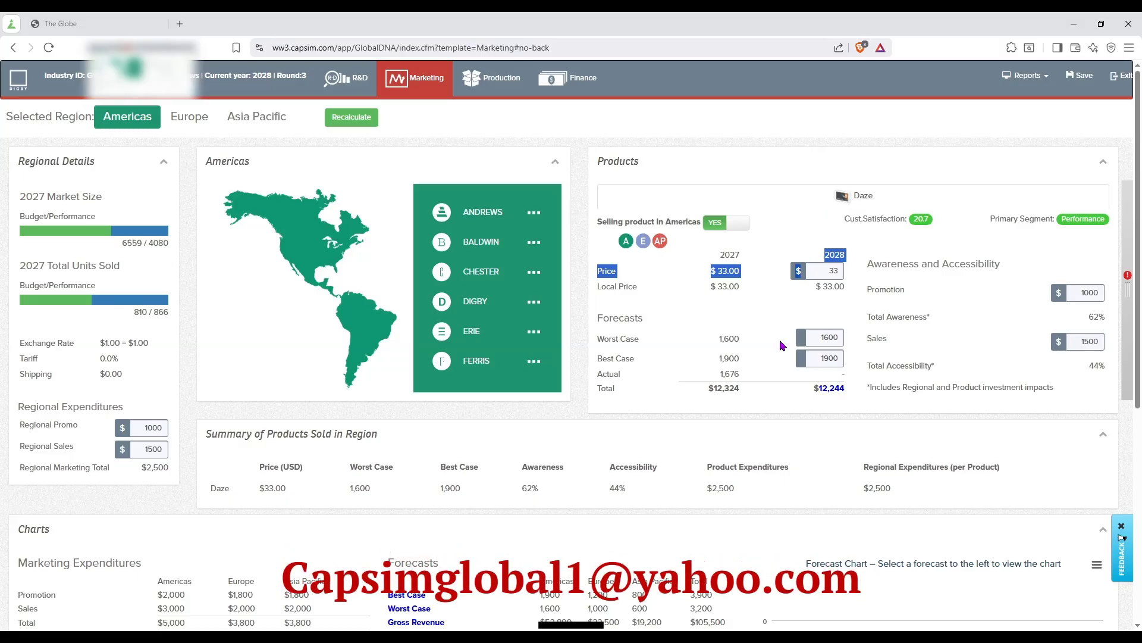
scroll(398, 426, "down", 6)
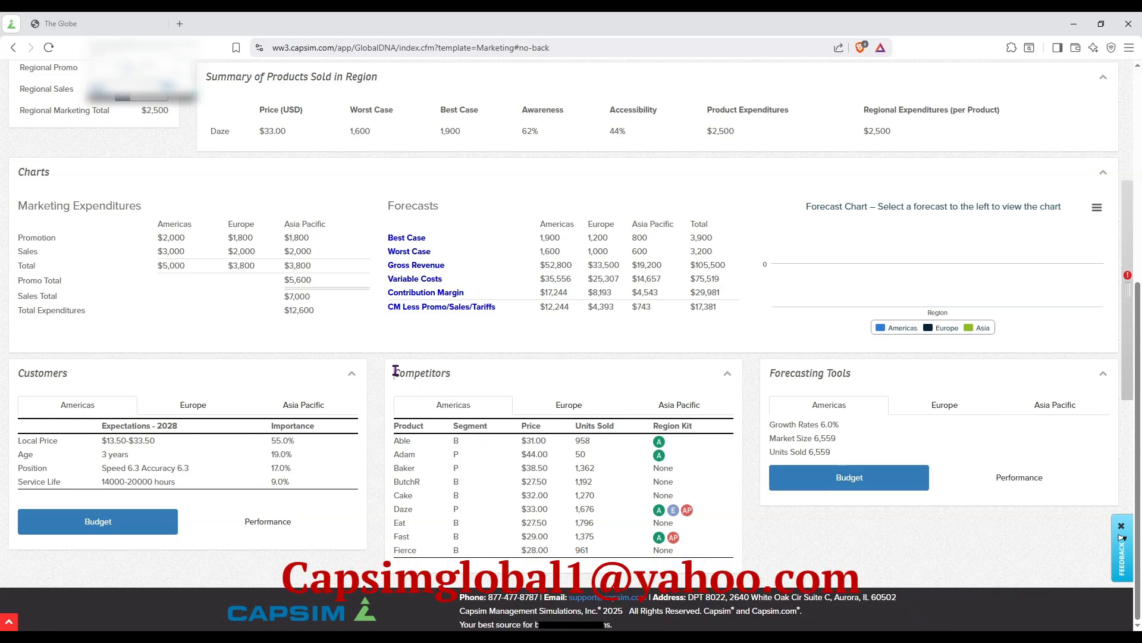
left_click_drag(396, 370, 435, 373)
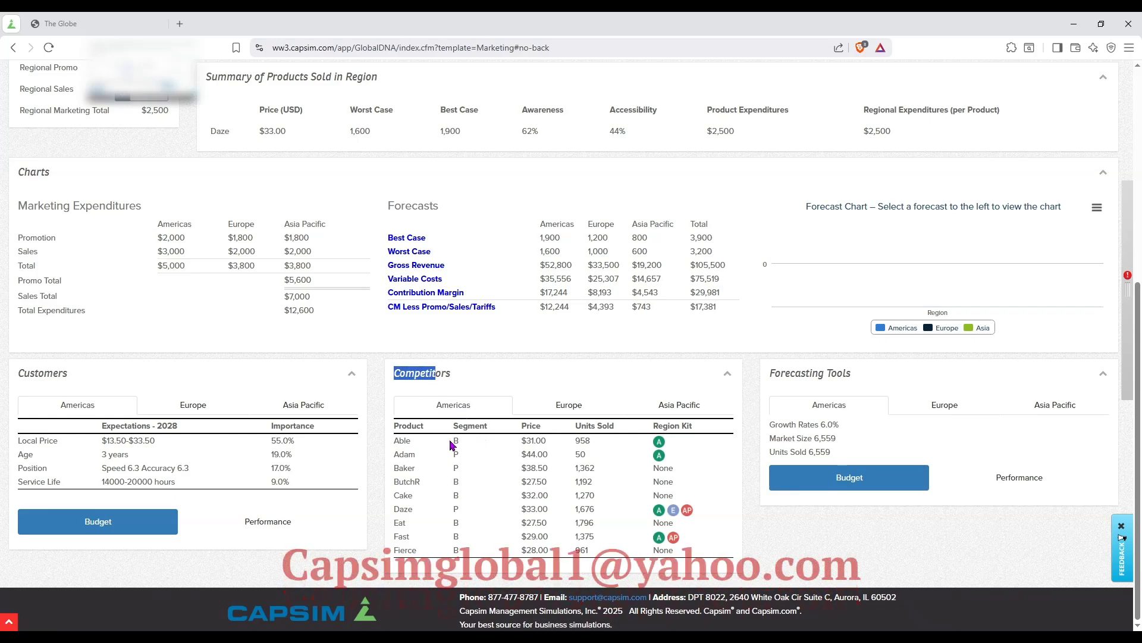
left_click_drag(451, 444, 462, 512)
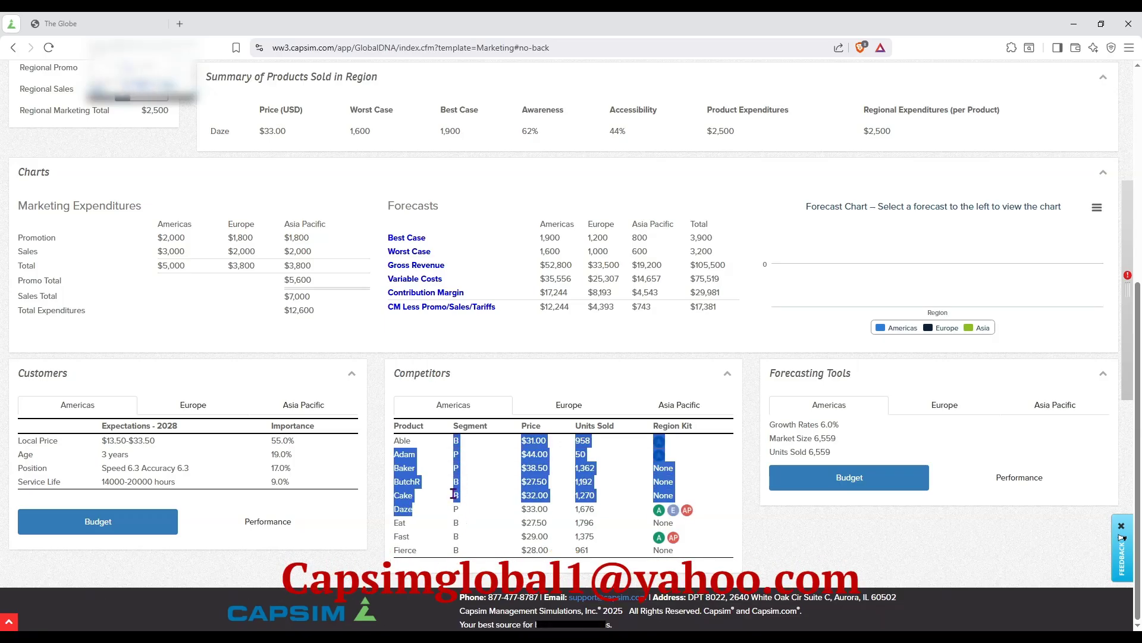
left_click(457, 443)
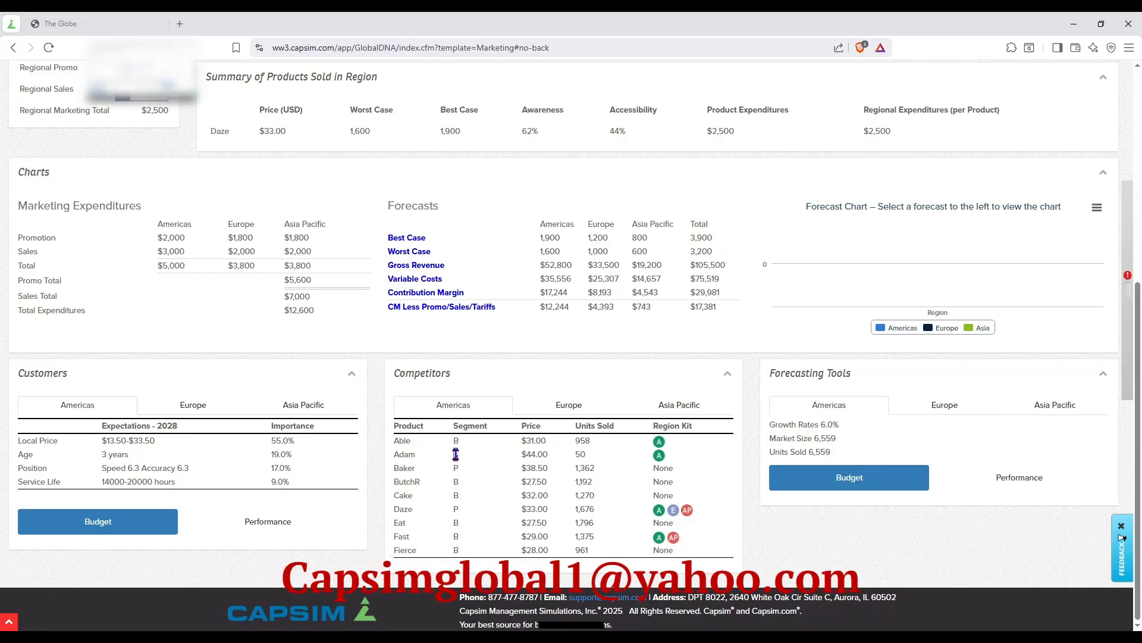
double_click(456, 455)
double_click(402, 441)
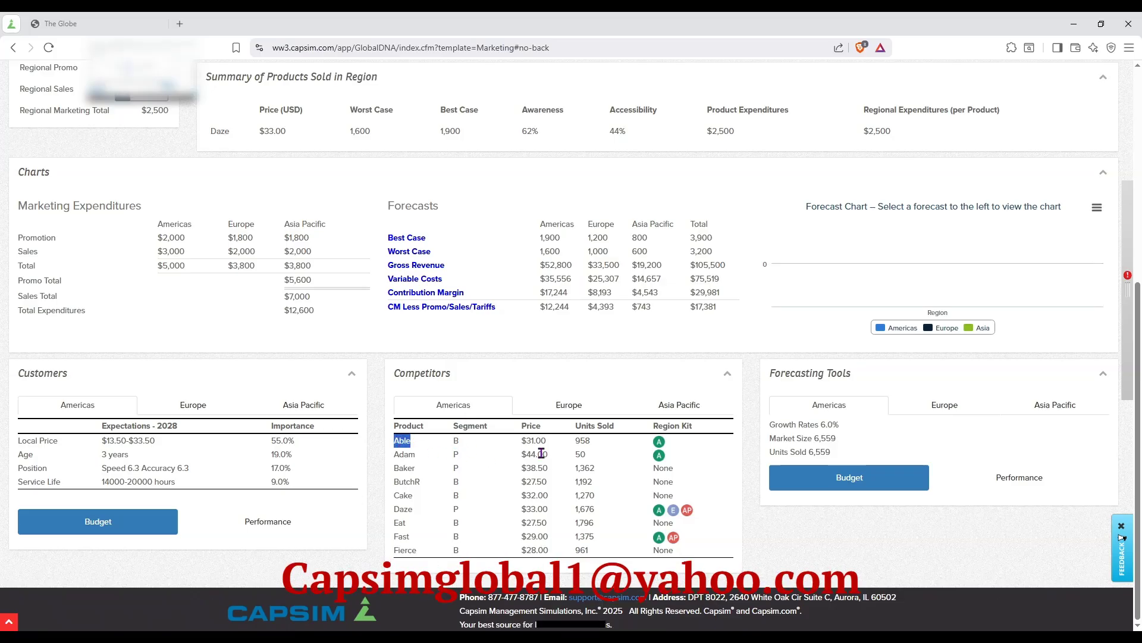
left_click_drag(521, 440, 546, 440)
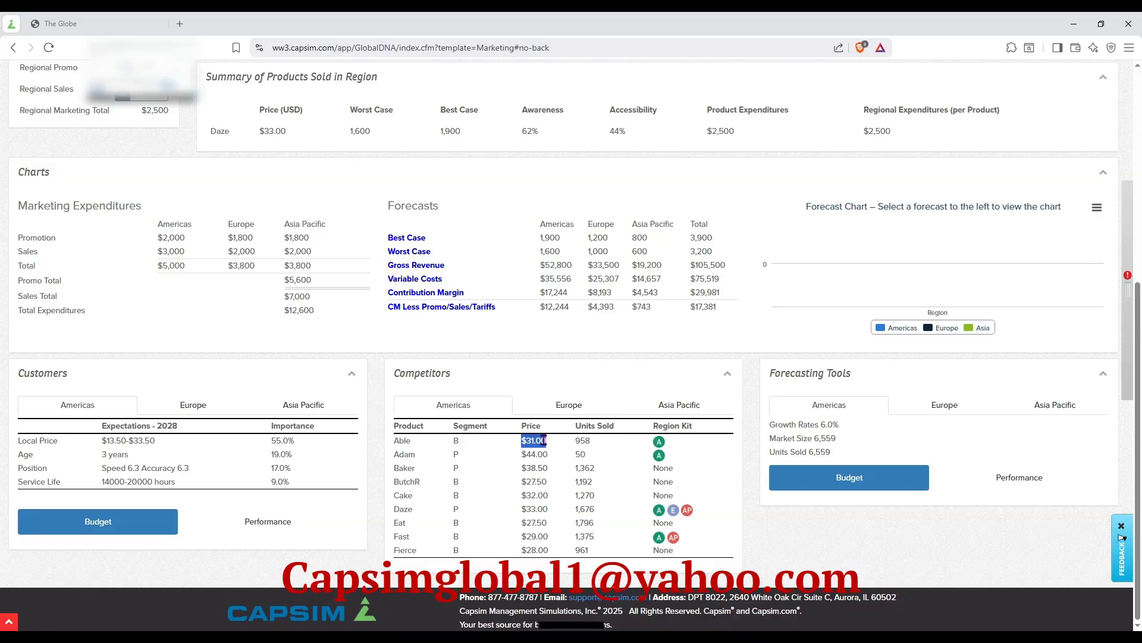
left_click(588, 441)
double_click(582, 441)
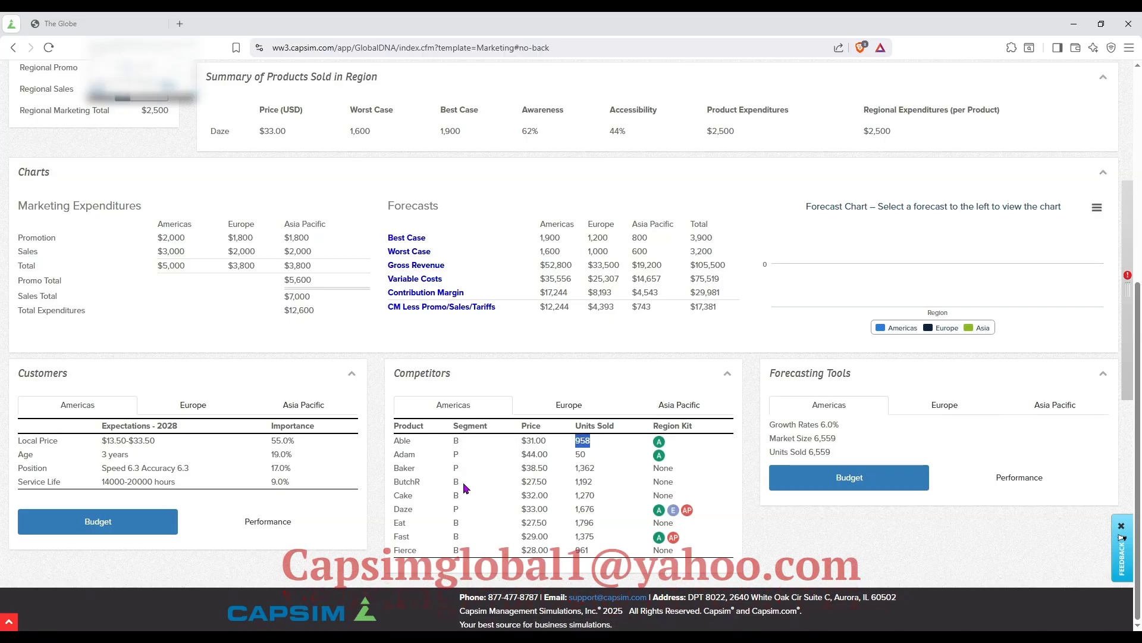
left_click_drag(397, 507, 599, 510)
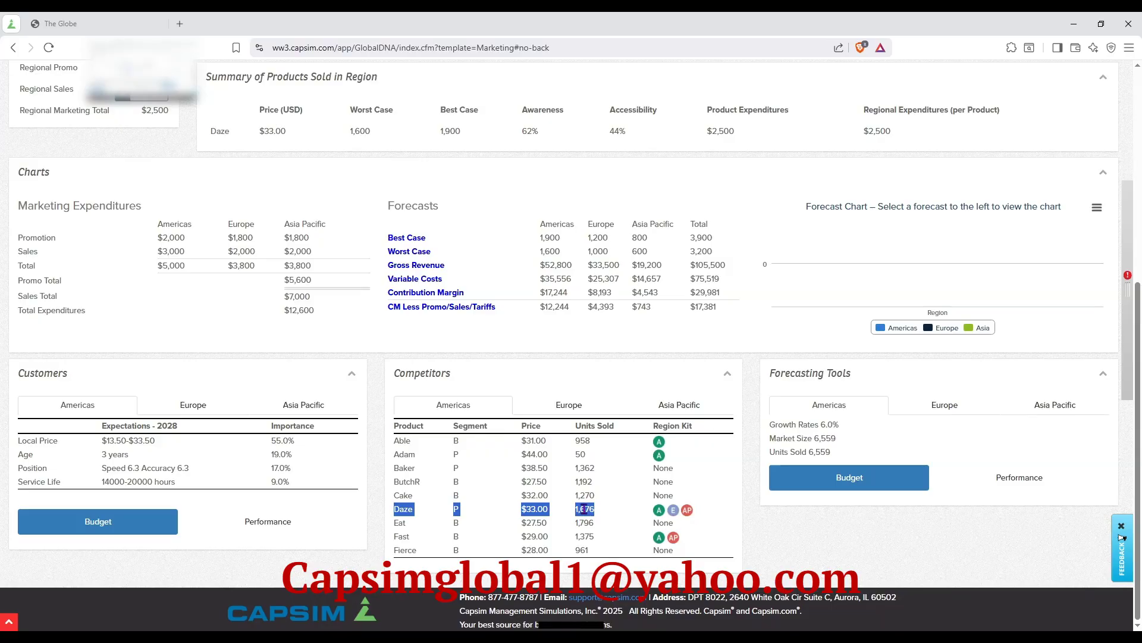
Compare Daze's segment, price and units sold with competitors in Europe and Asia Pacific, rechecking Eat's price and sales in the Americas.
left_click(566, 403)
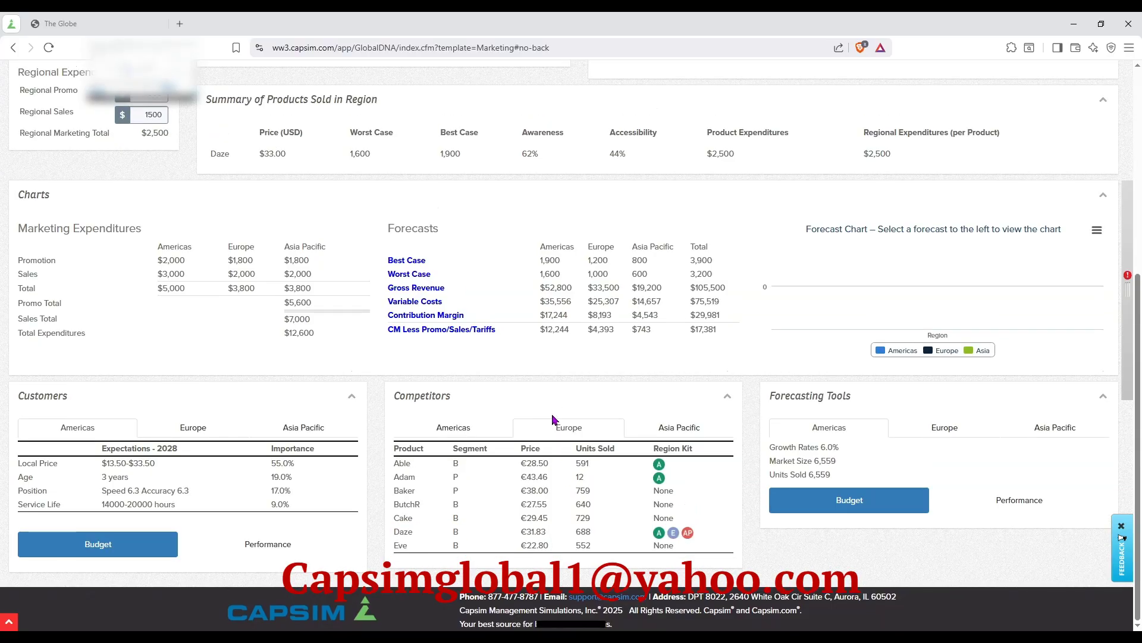
left_click_drag(394, 530, 601, 536)
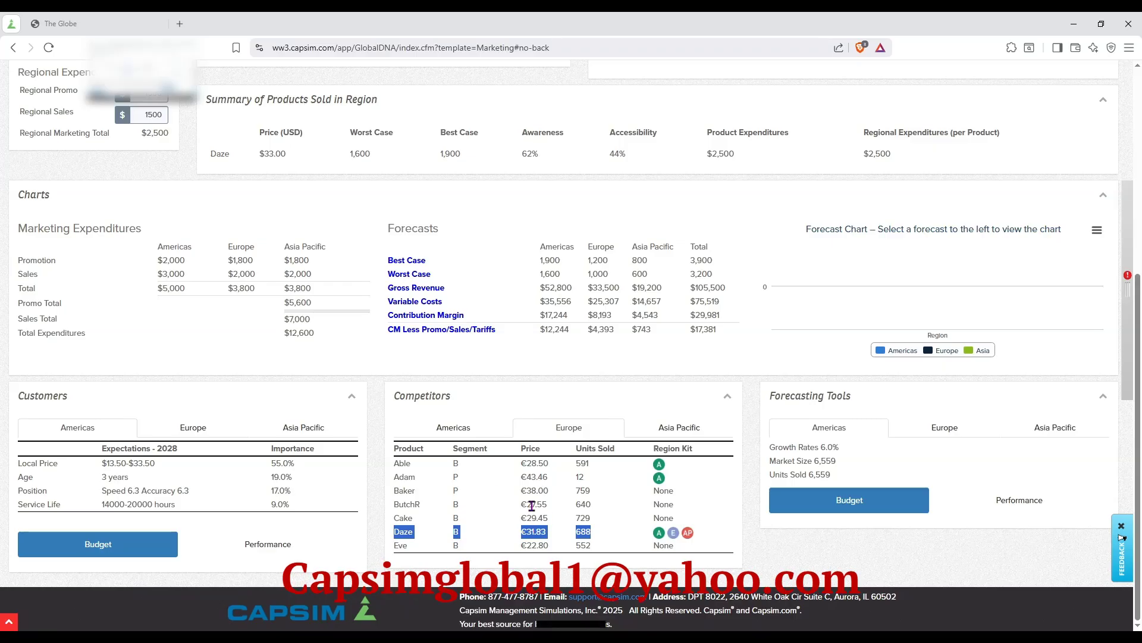
left_click(451, 428)
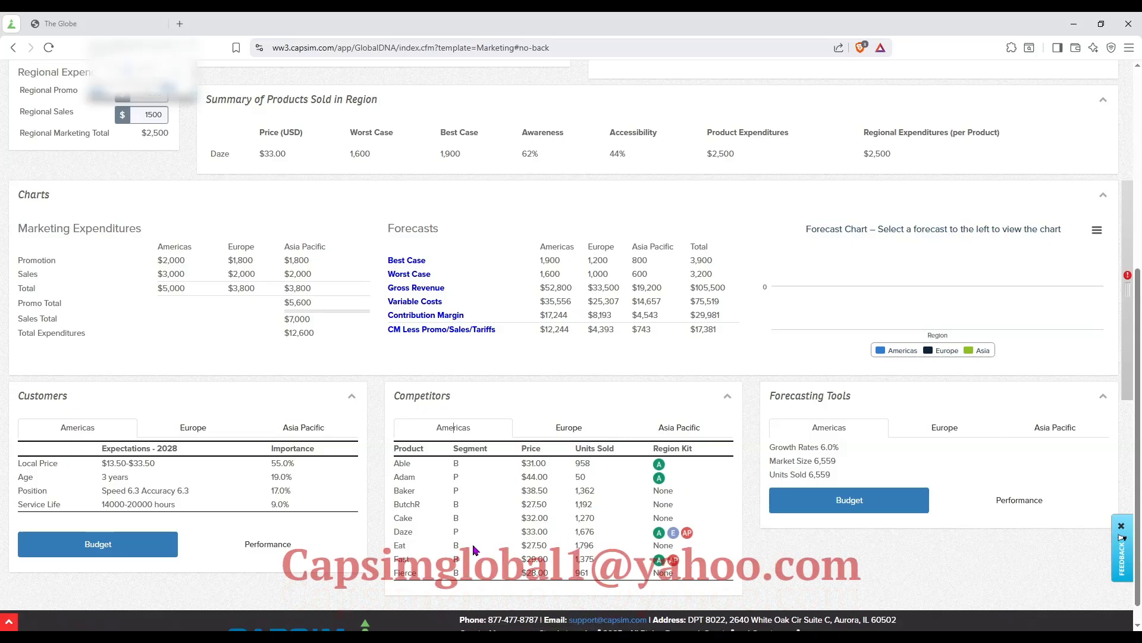
left_click_drag(519, 545, 598, 546)
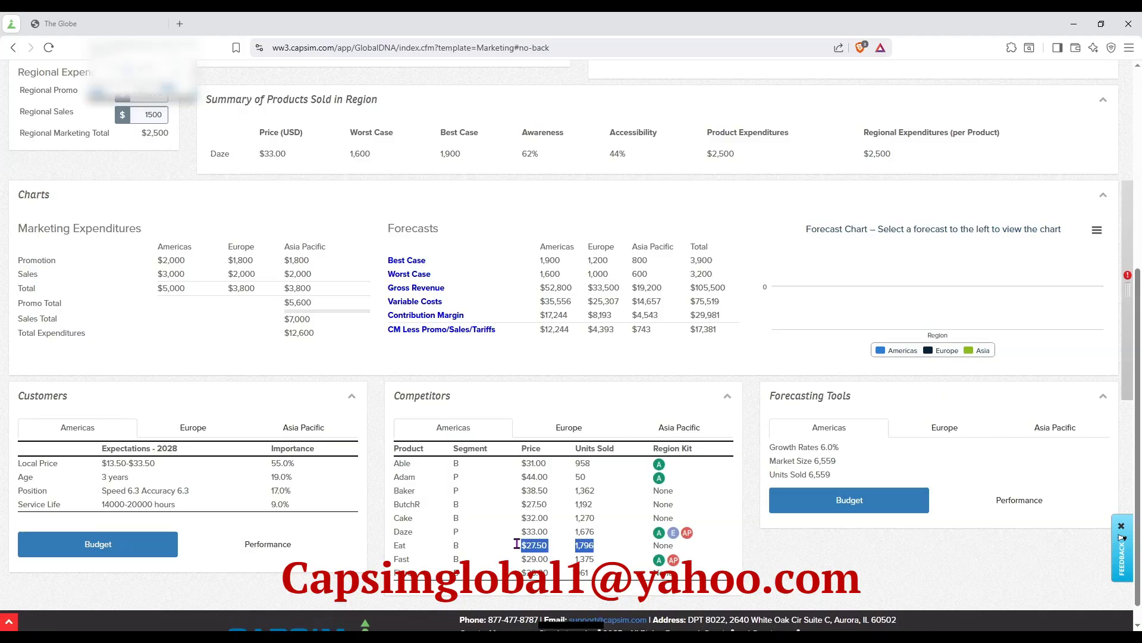
left_click(679, 427)
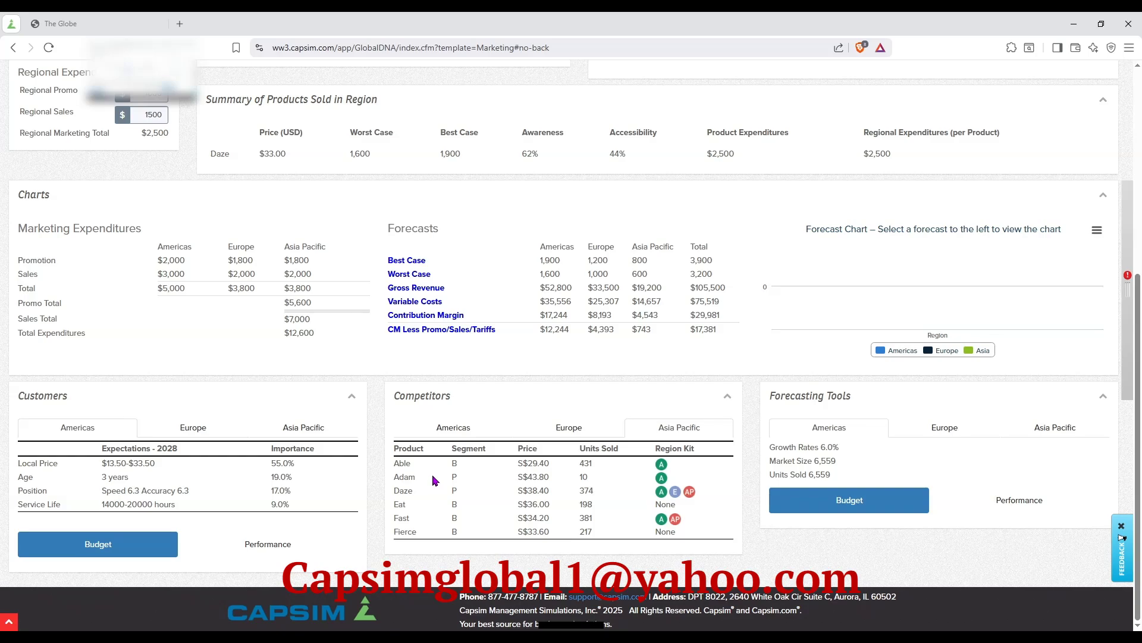
left_click_drag(462, 495, 599, 497)
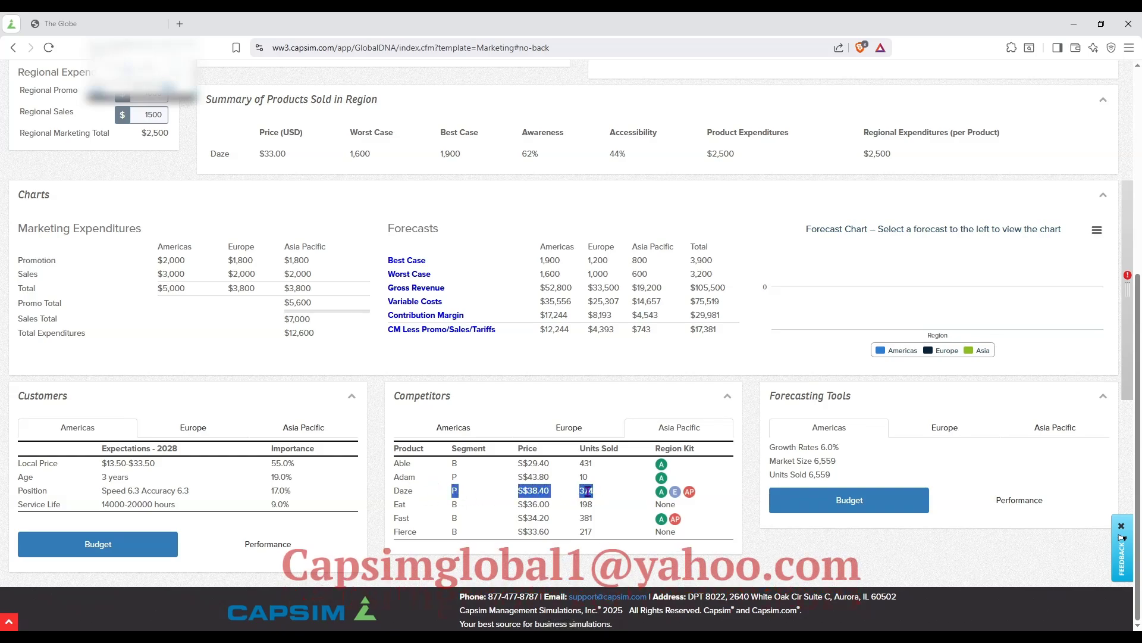
double_click(531, 492)
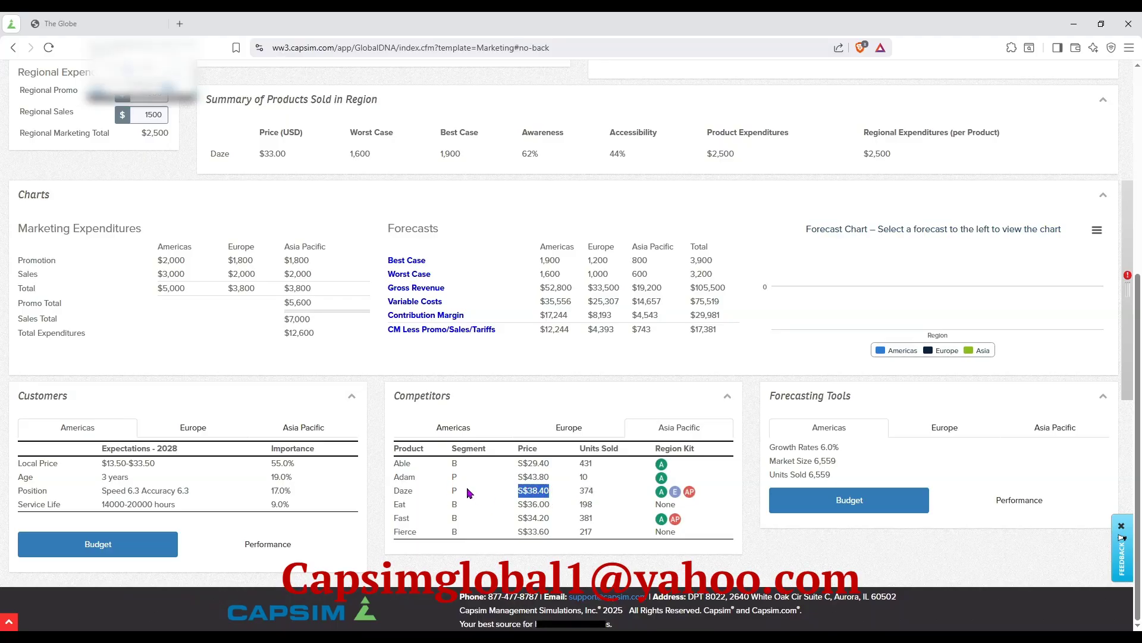
Recheck the Americas competitors' prices and return to Daze's 2028 price and forecast decisions.
scroll(570, 444, "up", 1)
scroll(569, 445, "up", 1)
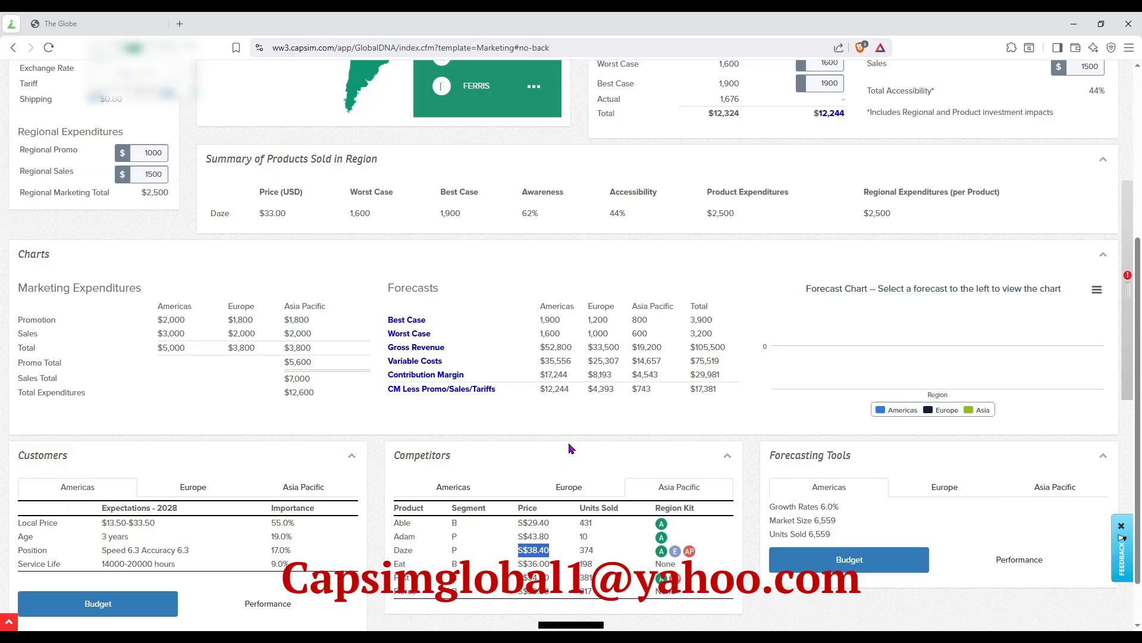
scroll(569, 447, "up", 2)
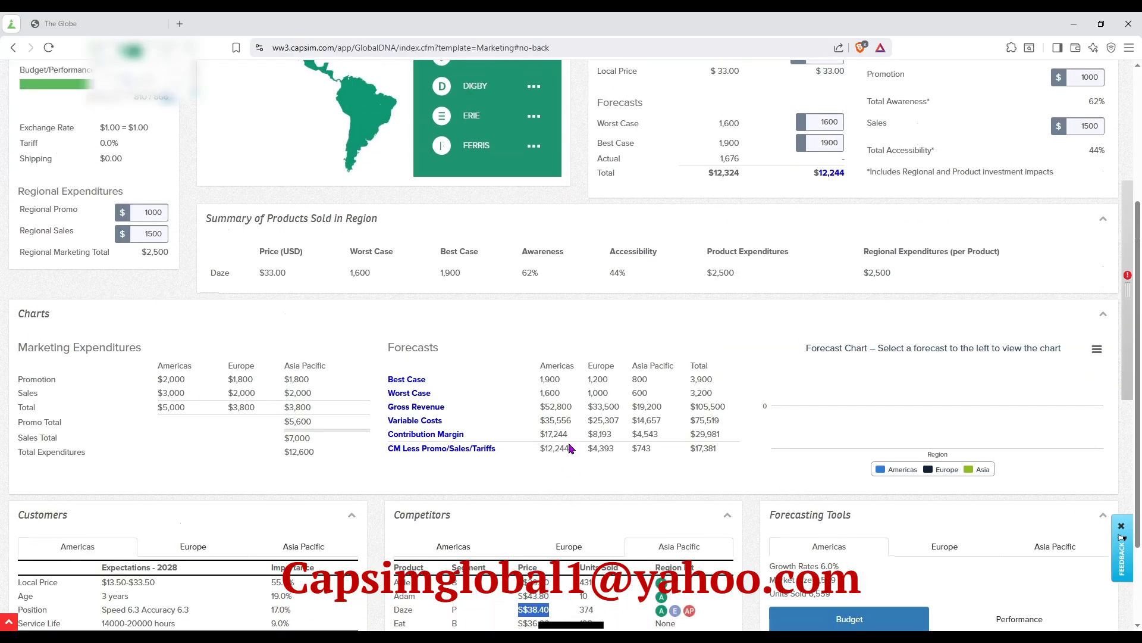
scroll(570, 448, "down", 4)
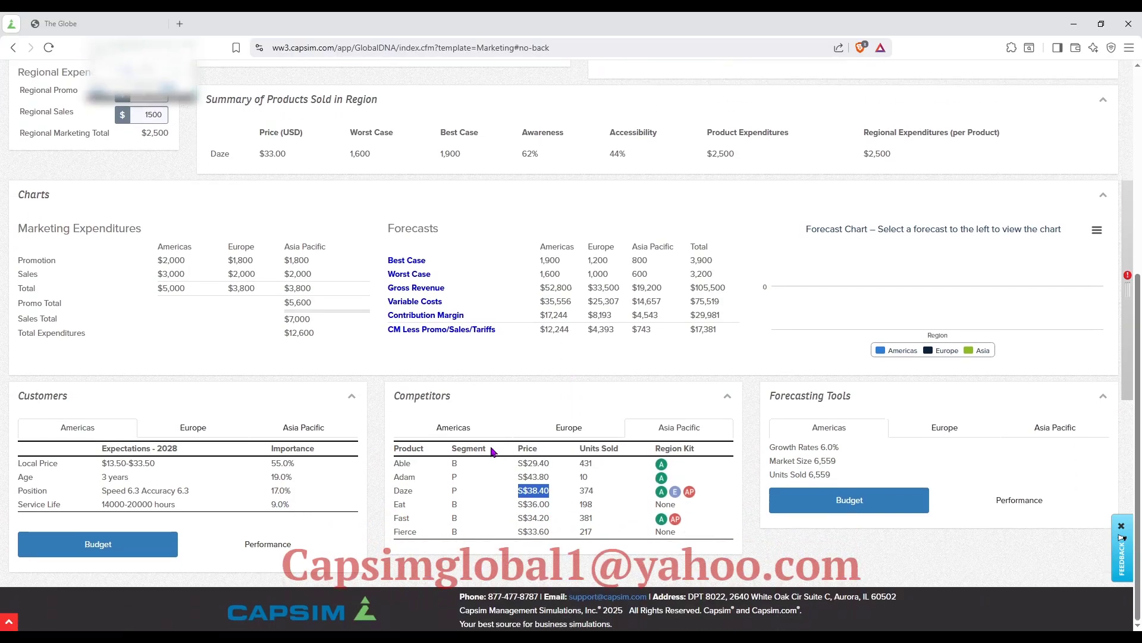
left_click(473, 437)
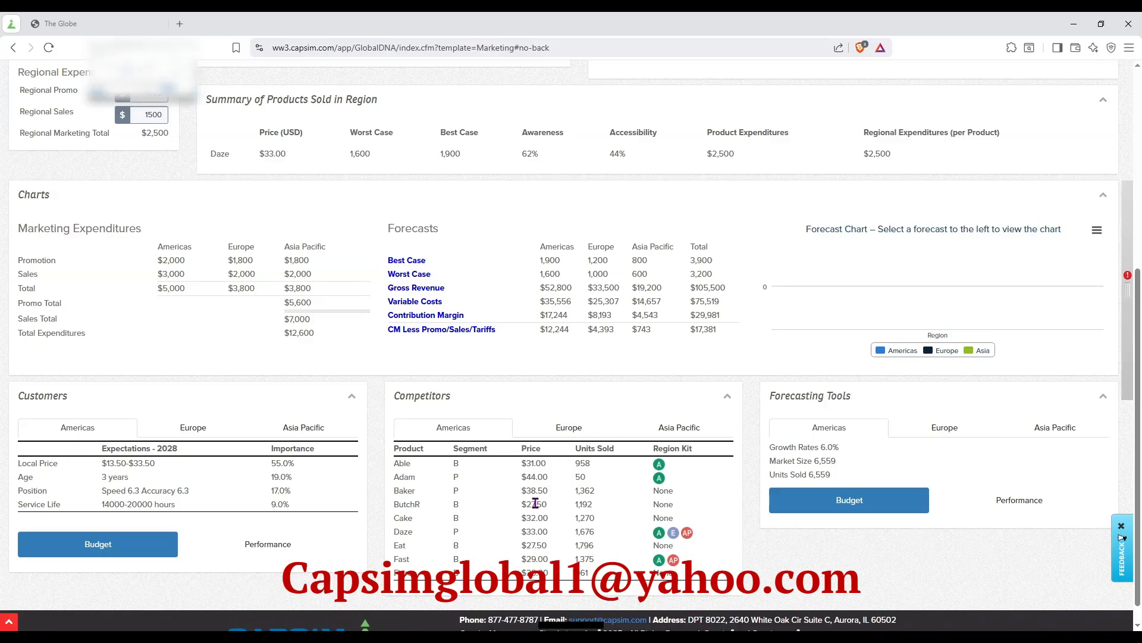
scroll(583, 387, "up", 4)
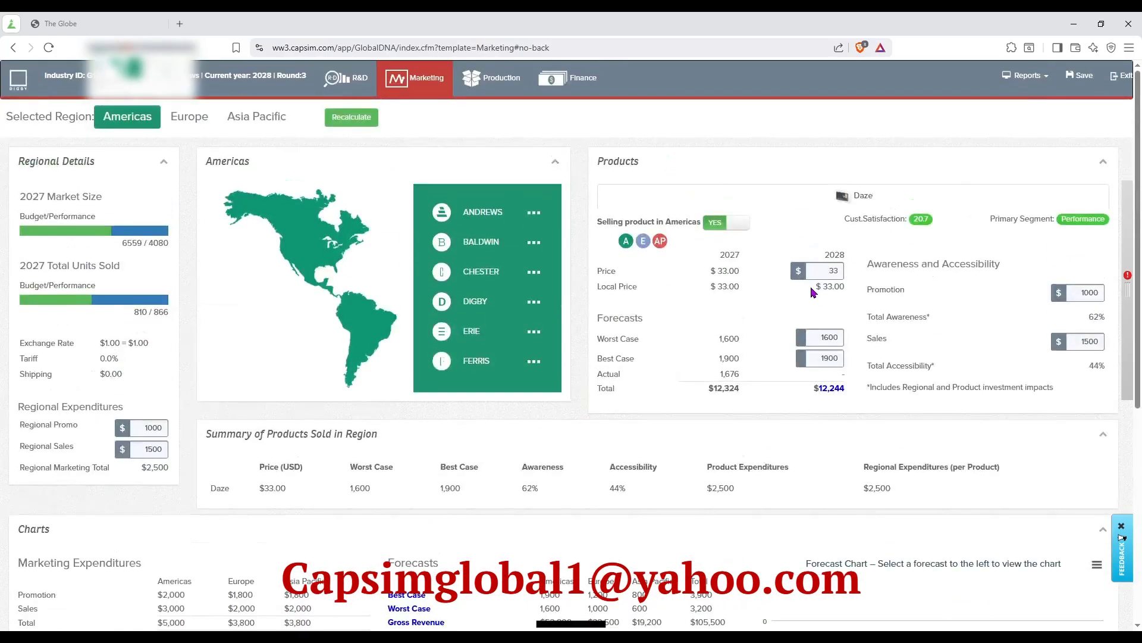
Set Daze's 2028 Americas price to $32.00, with a worst-case forecast of 1500 and a best-case forecast of 1700.
double_click(827, 275)
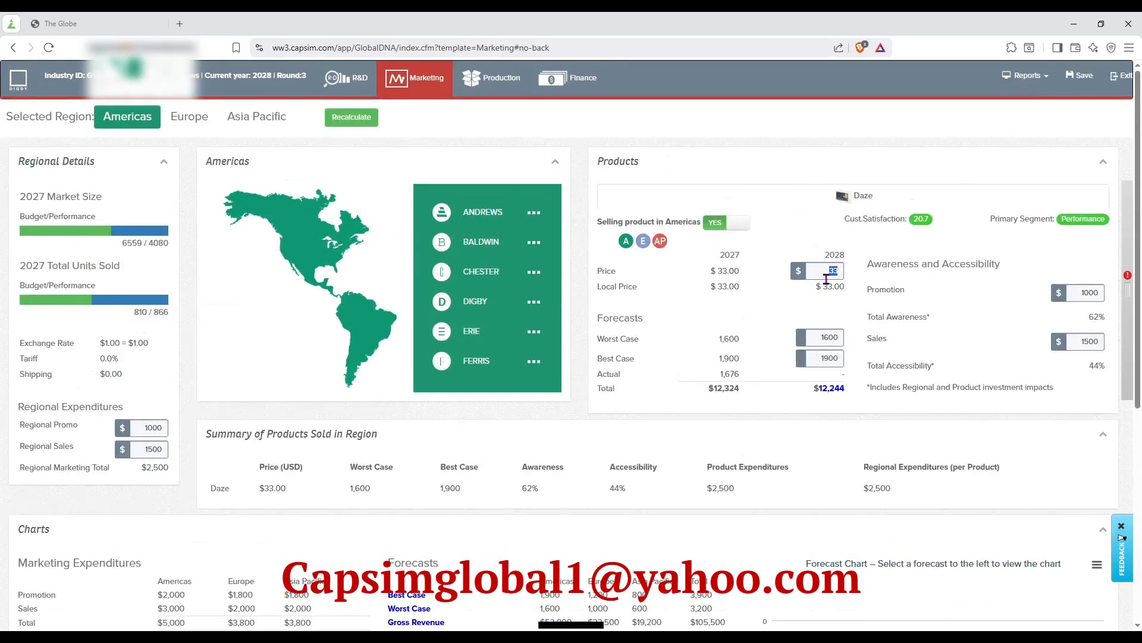
left_click(777, 233)
double_click(835, 338)
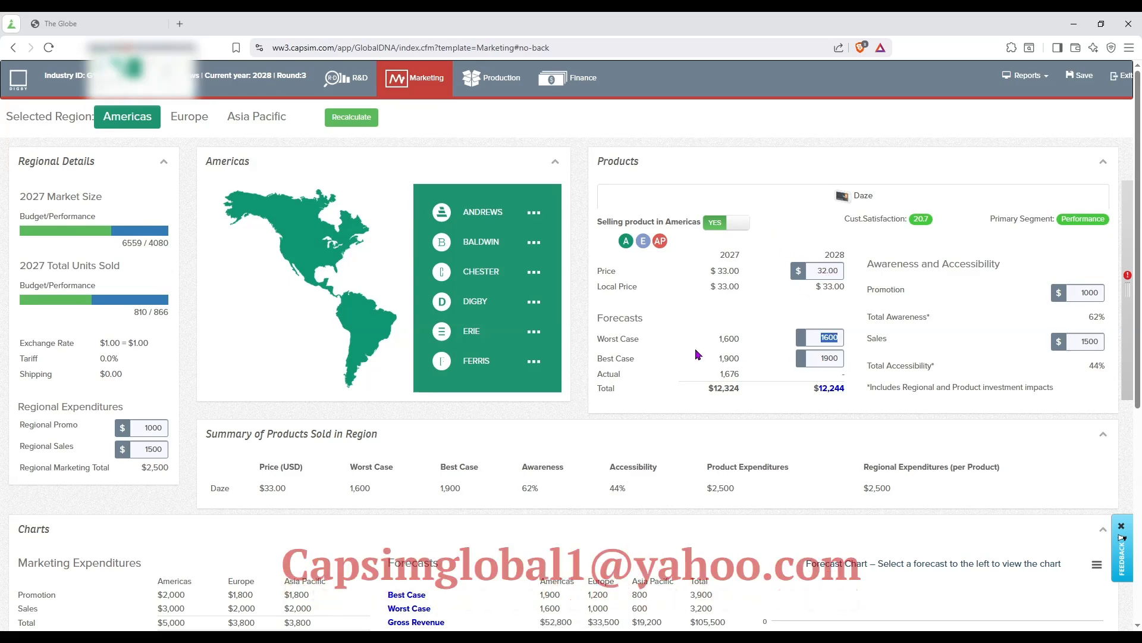
type("1500")
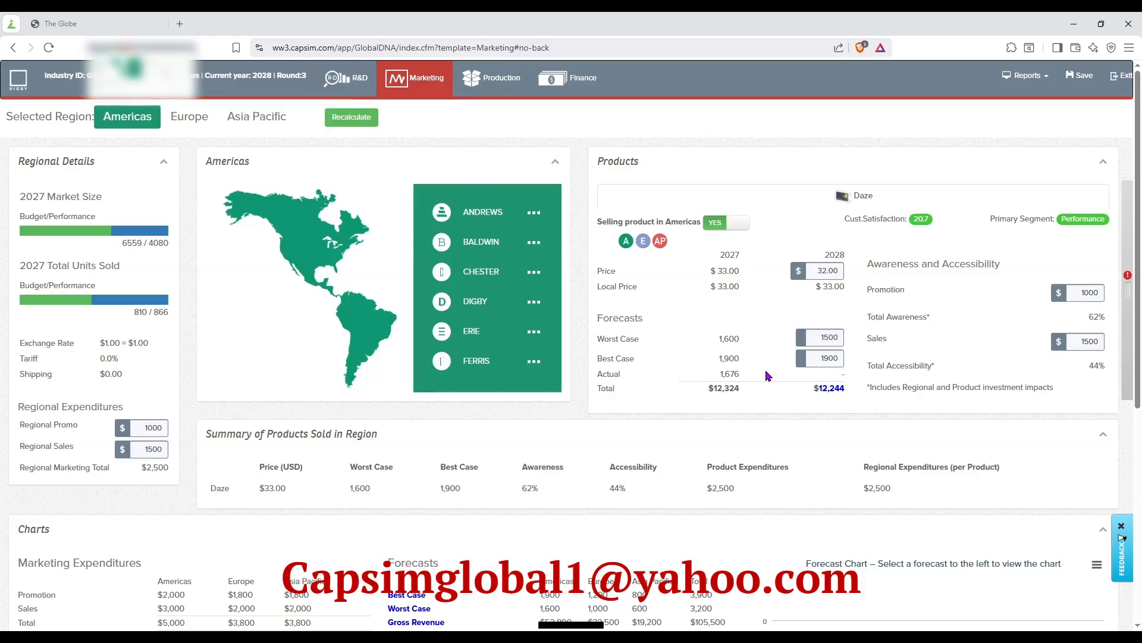
double_click(821, 360)
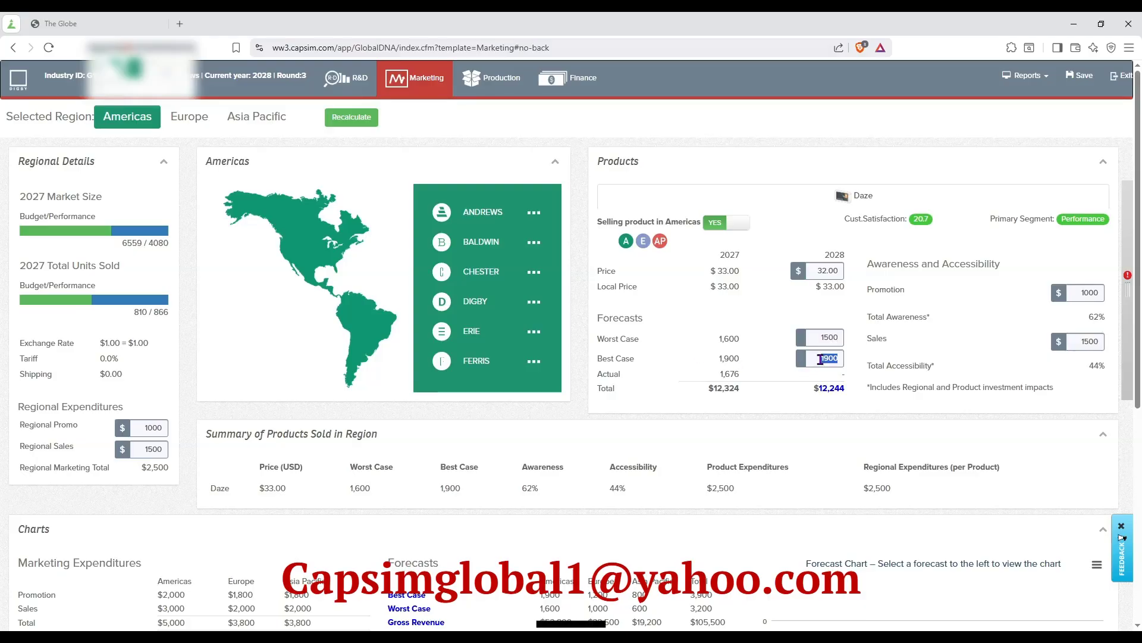
type("1")
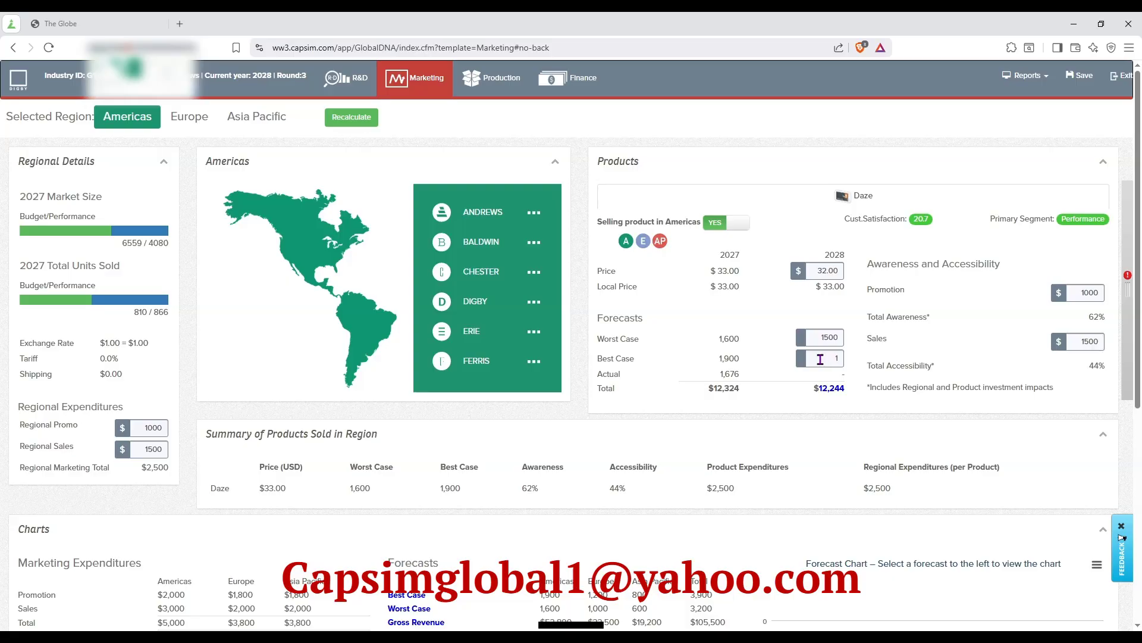
type("700")
Set Daze's Americas sales budget to 1600, recalculate, and check its total accessibility and awareness.
double_click(1085, 341)
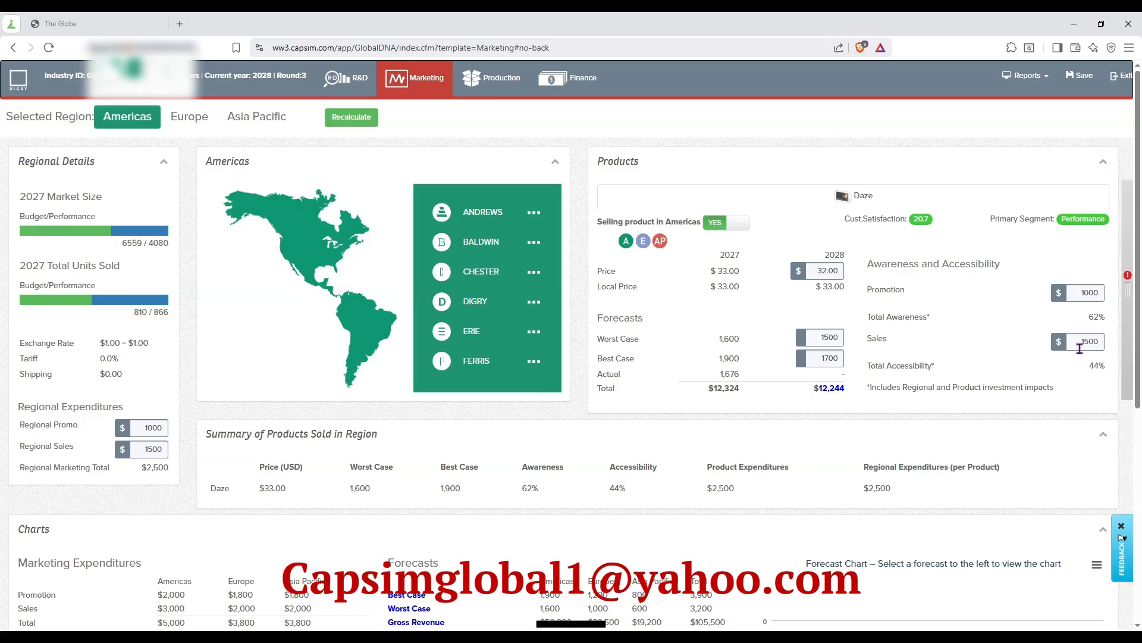
type("1")
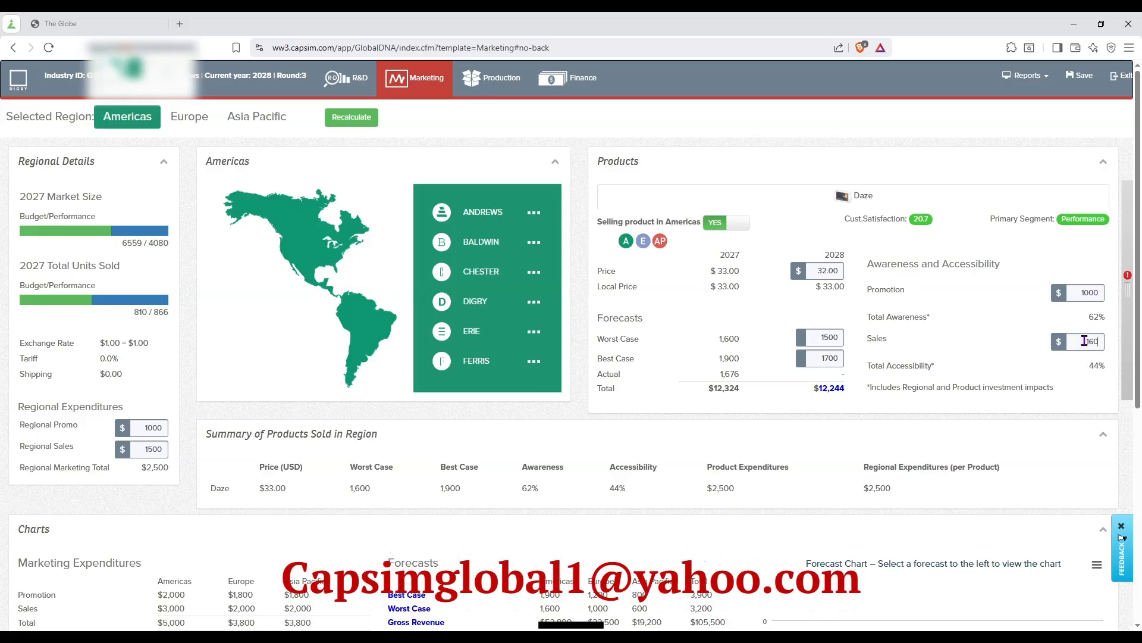
left_click_drag(1088, 365, 1105, 365)
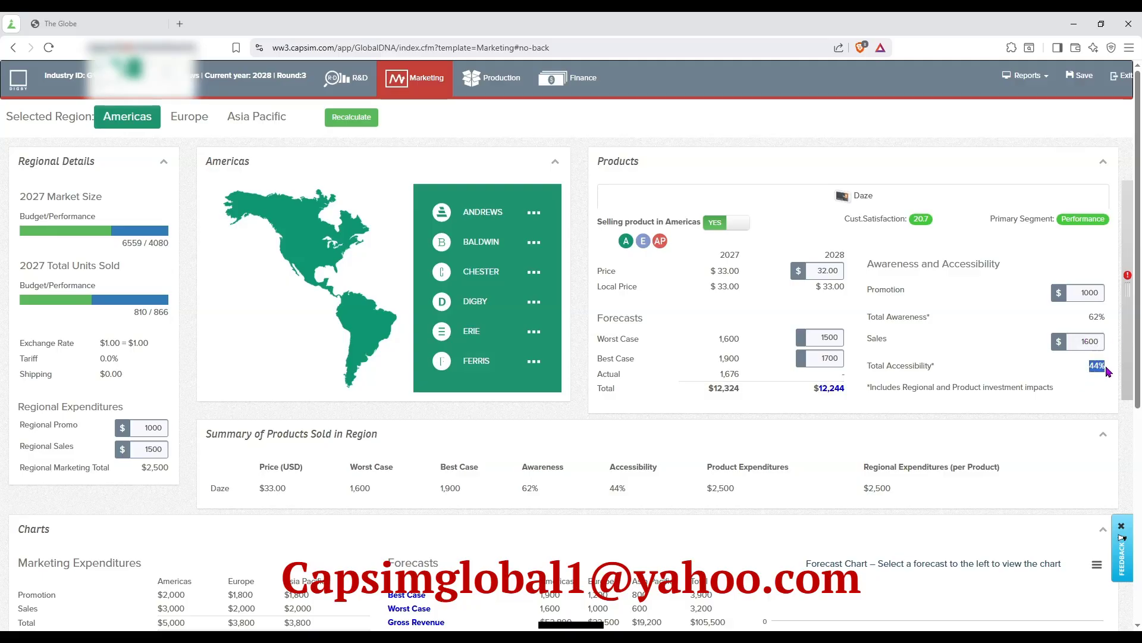
left_click(346, 118)
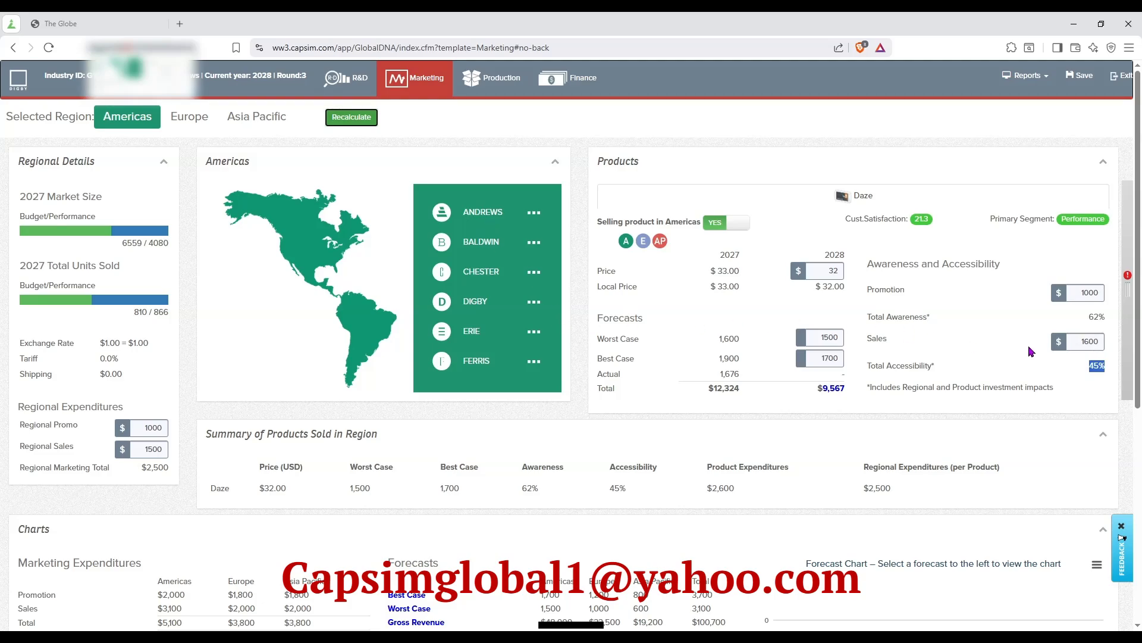
left_click(1097, 365)
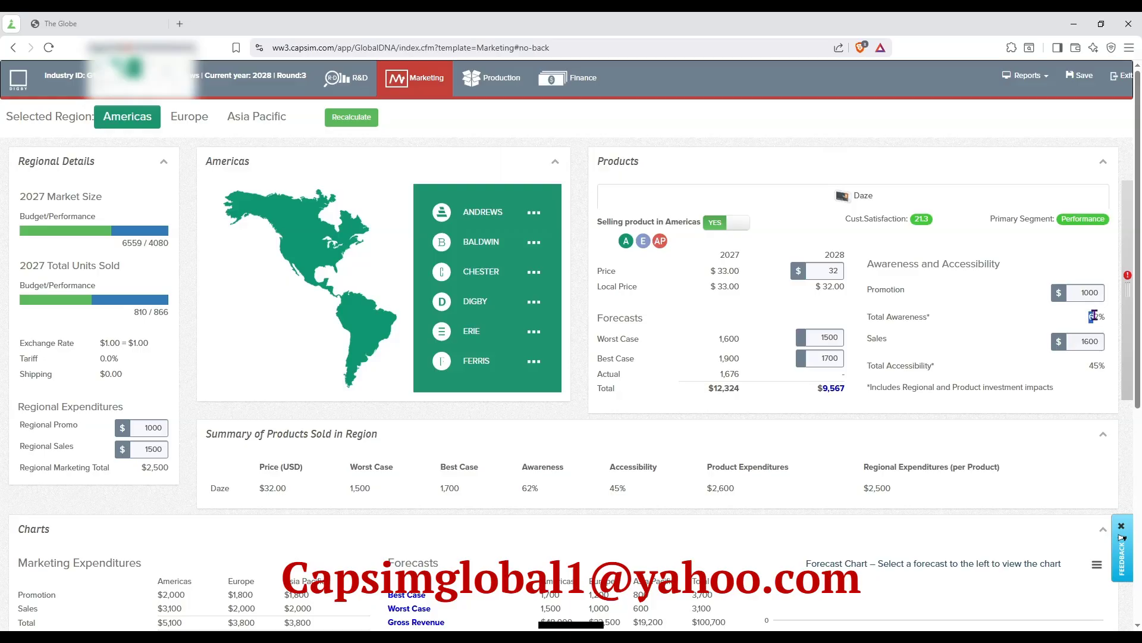
left_click_drag(1092, 316, 1107, 321)
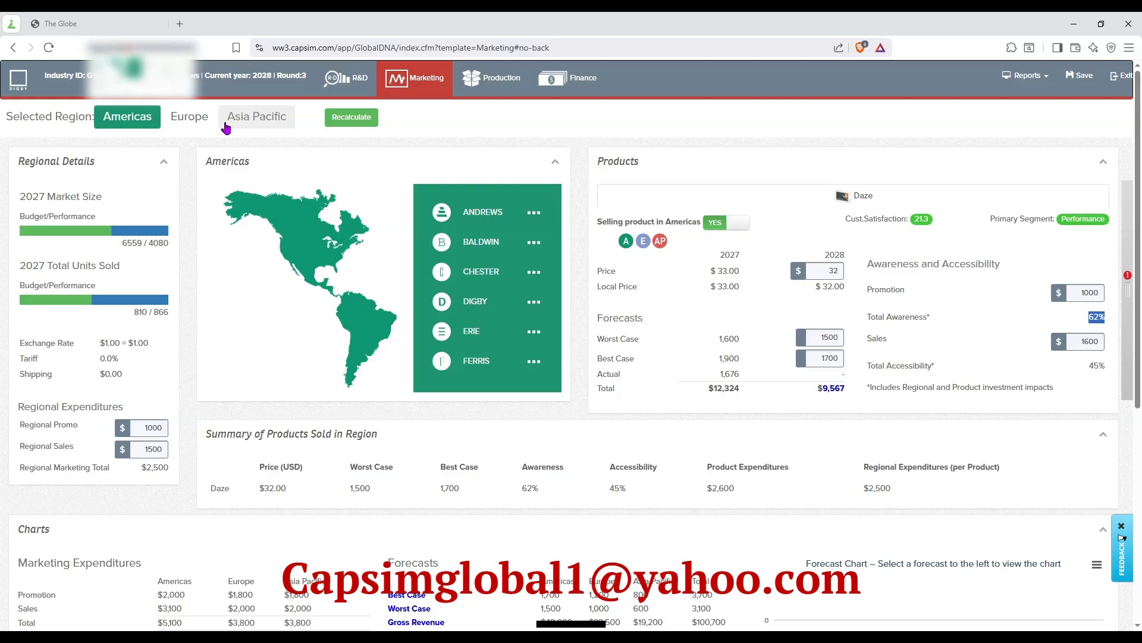
For Europe, set Daze's 2028 price to $32.00, worst-case forecast to 900 and best-case forecast to 1100.
left_click(190, 116)
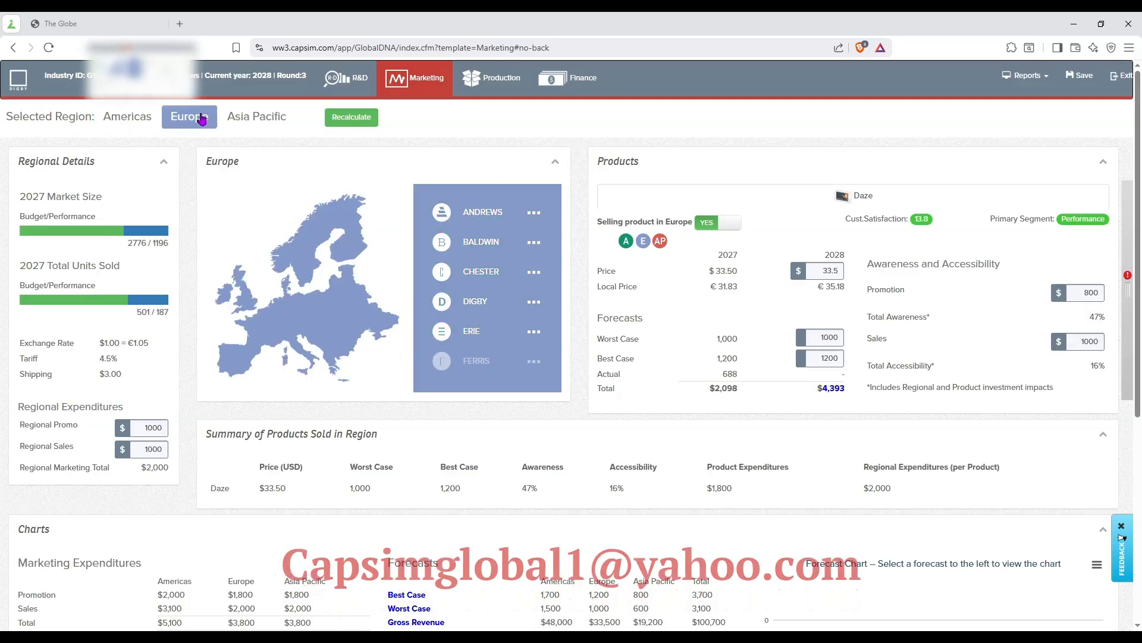
double_click(831, 272)
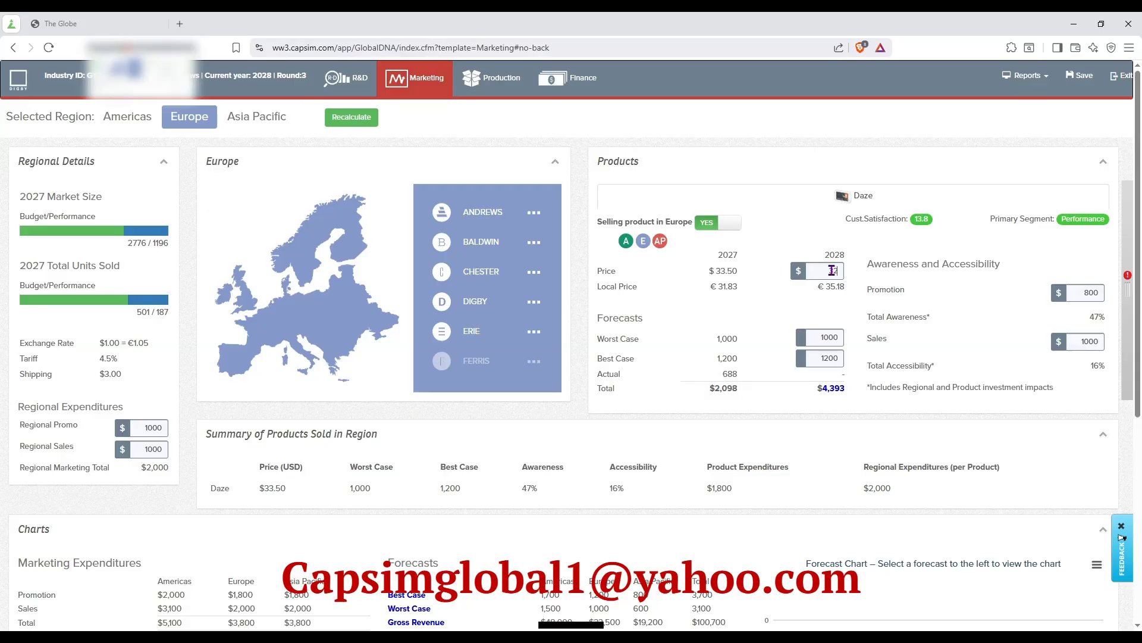
type("32")
double_click(820, 337)
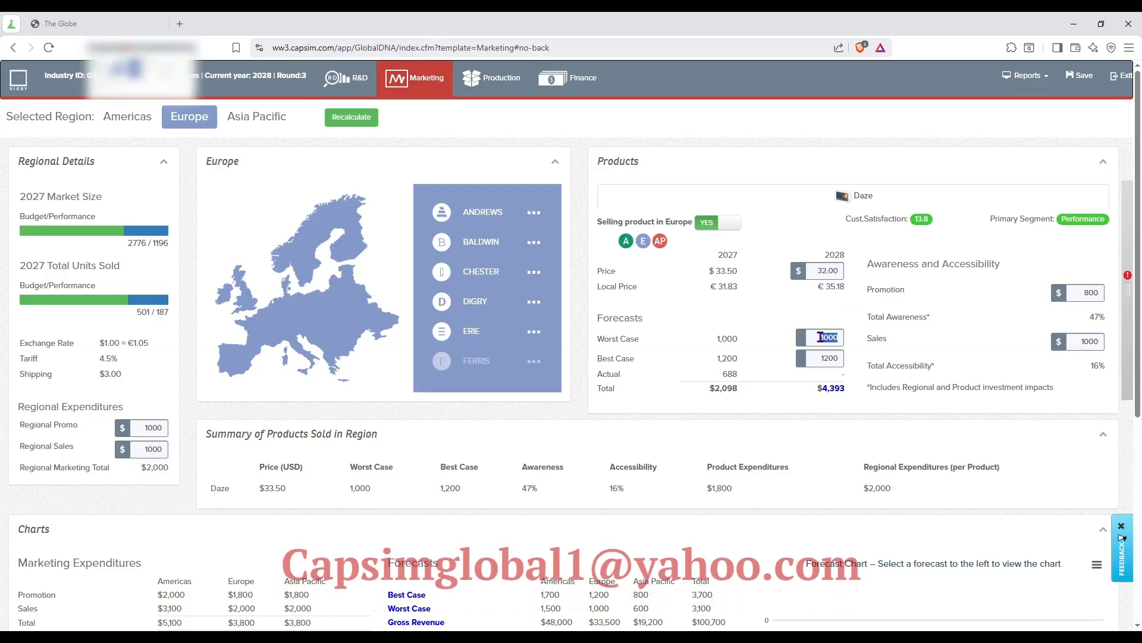
type("9")
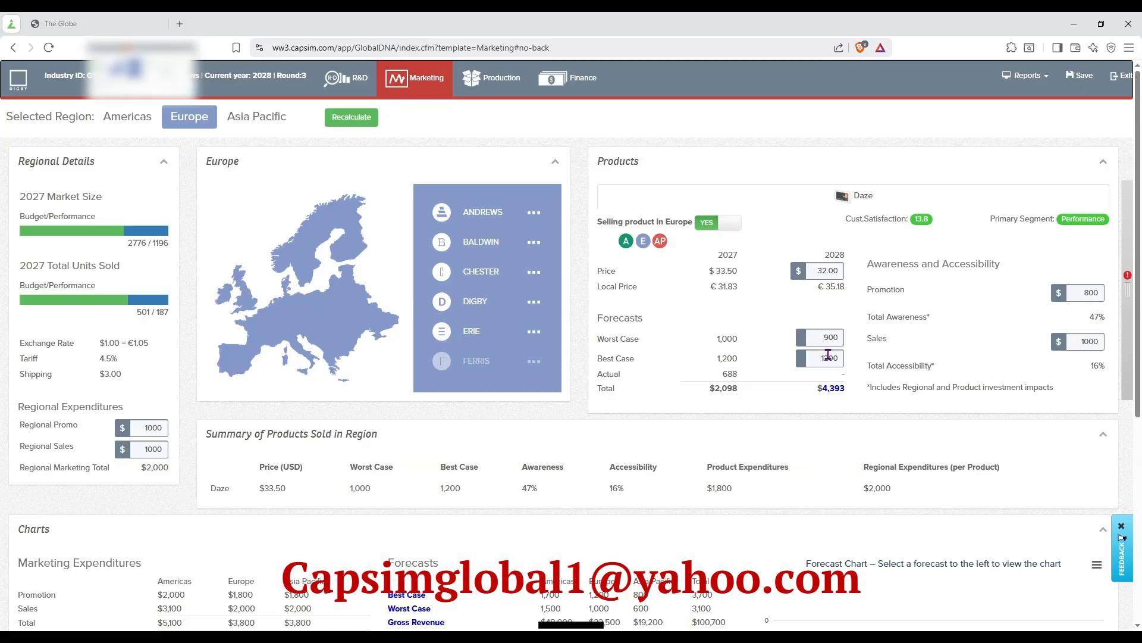
double_click(830, 361)
type("1100")
Set Daze's Europe promotion budget to 1000 and sales budget to 1200, and recalculate.
double_click(1079, 344)
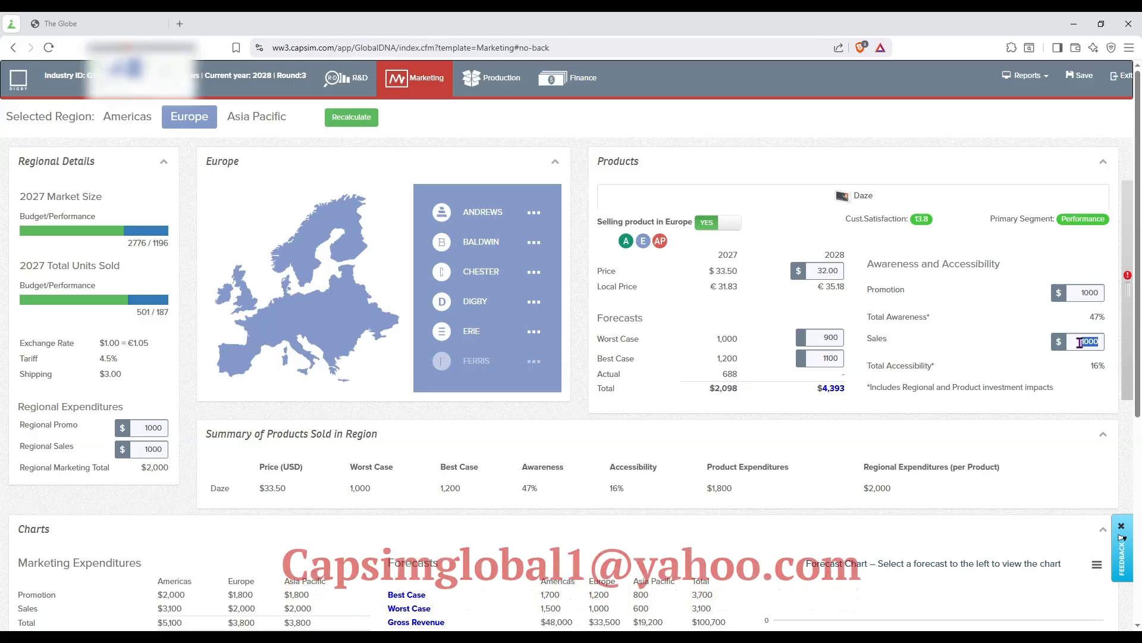
type("1200")
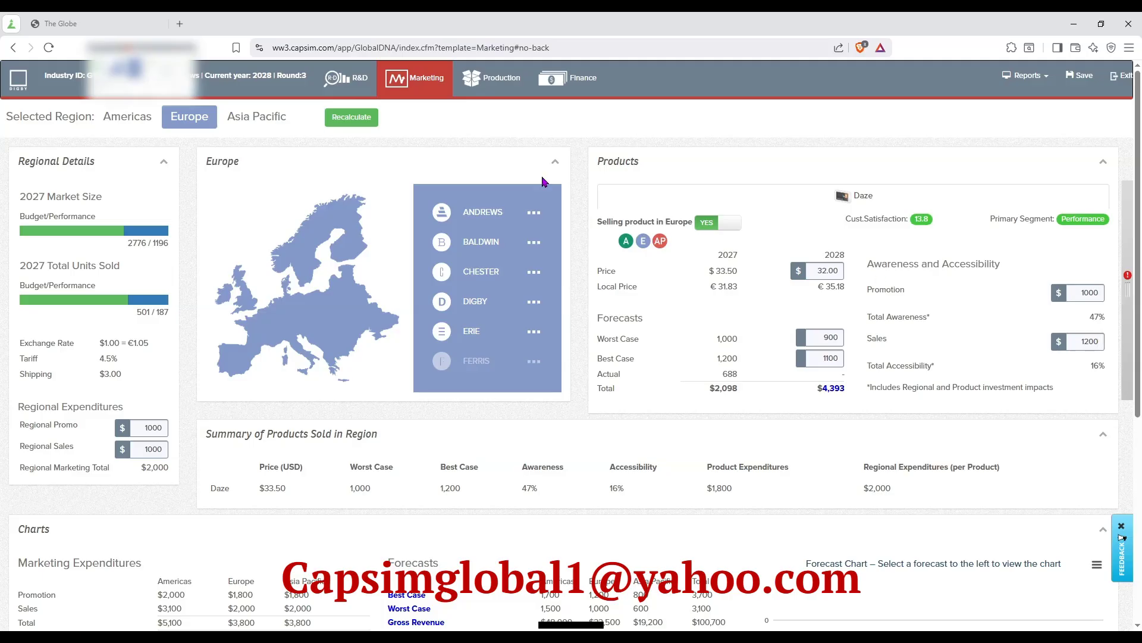
left_click(370, 119)
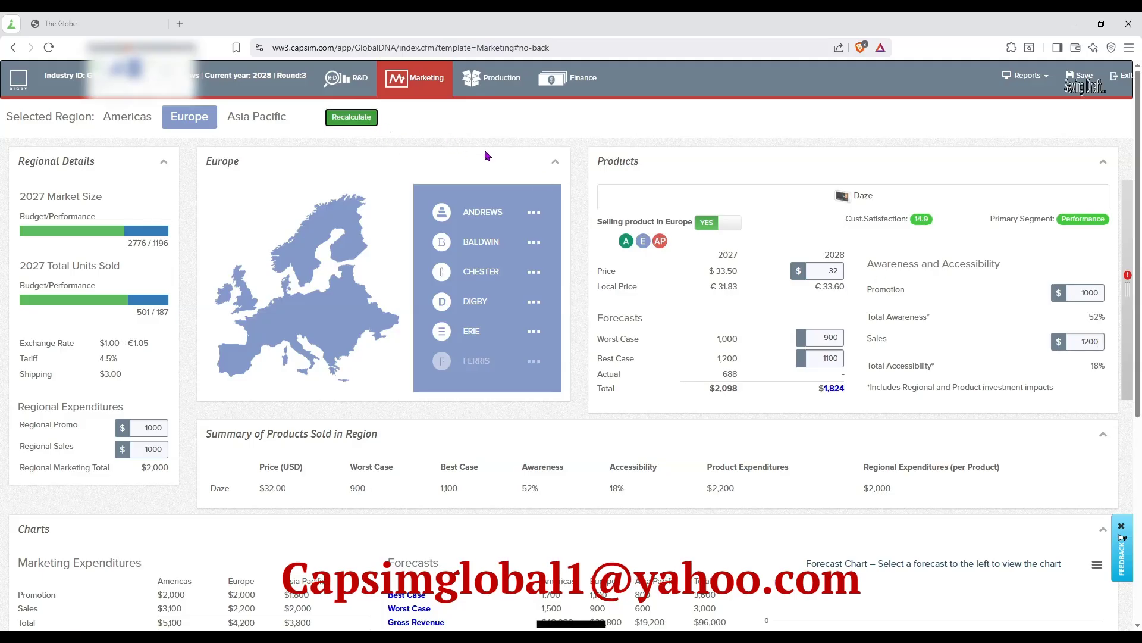
For Asia Pacific, set Daze's 2028 price to $31.00, worst-case forecast to 500 and best-case forecast to 750.
left_click(271, 119)
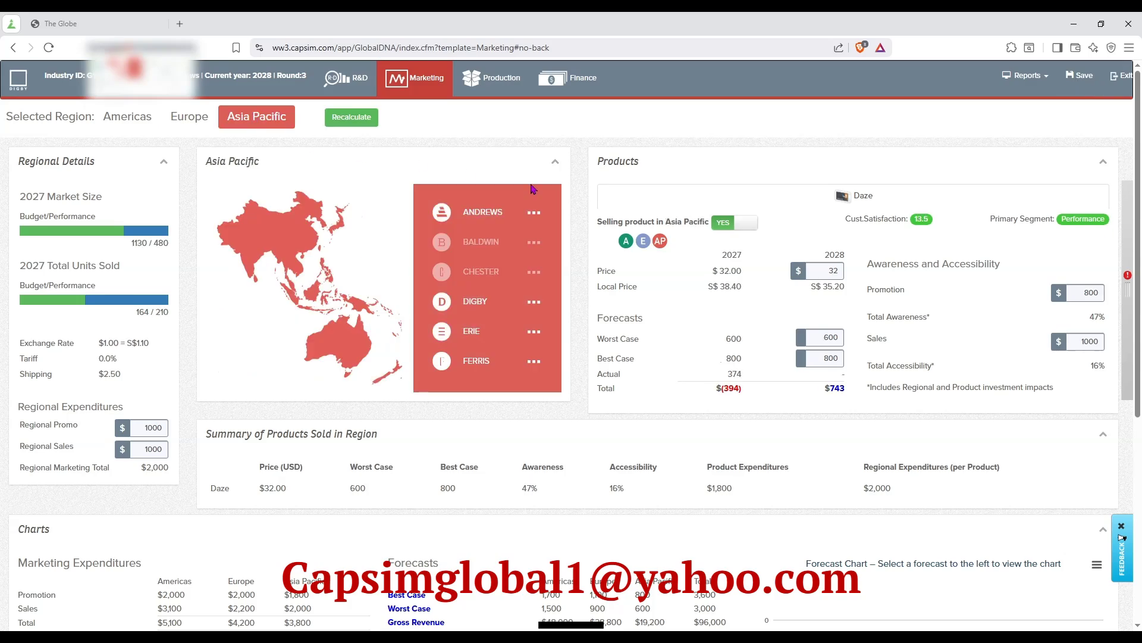
double_click(827, 269)
double_click(822, 344)
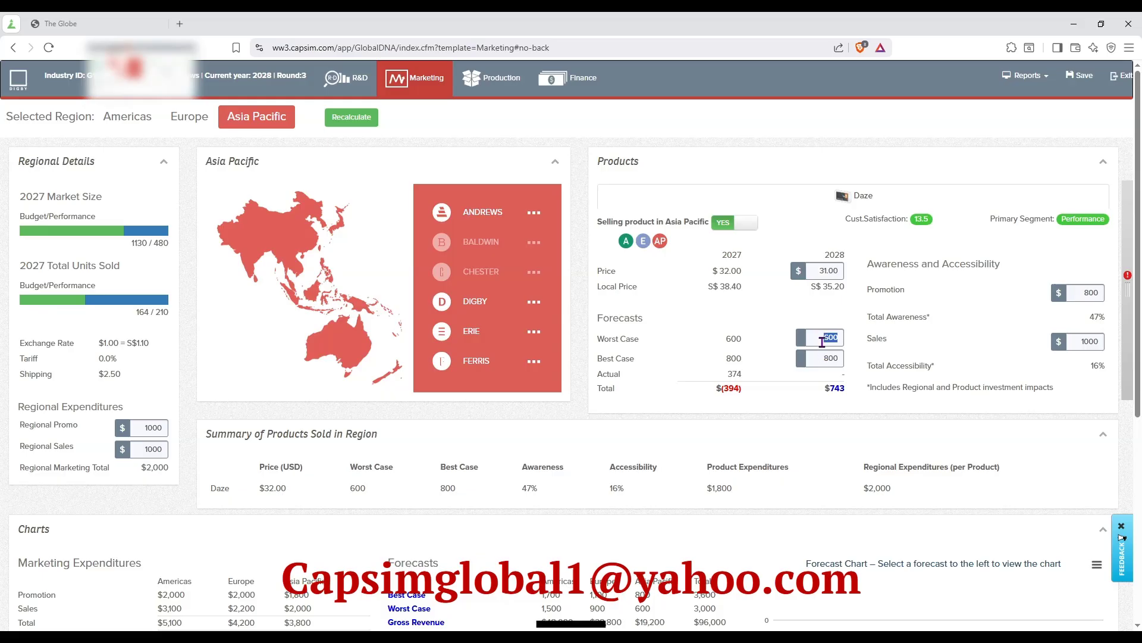
type("500")
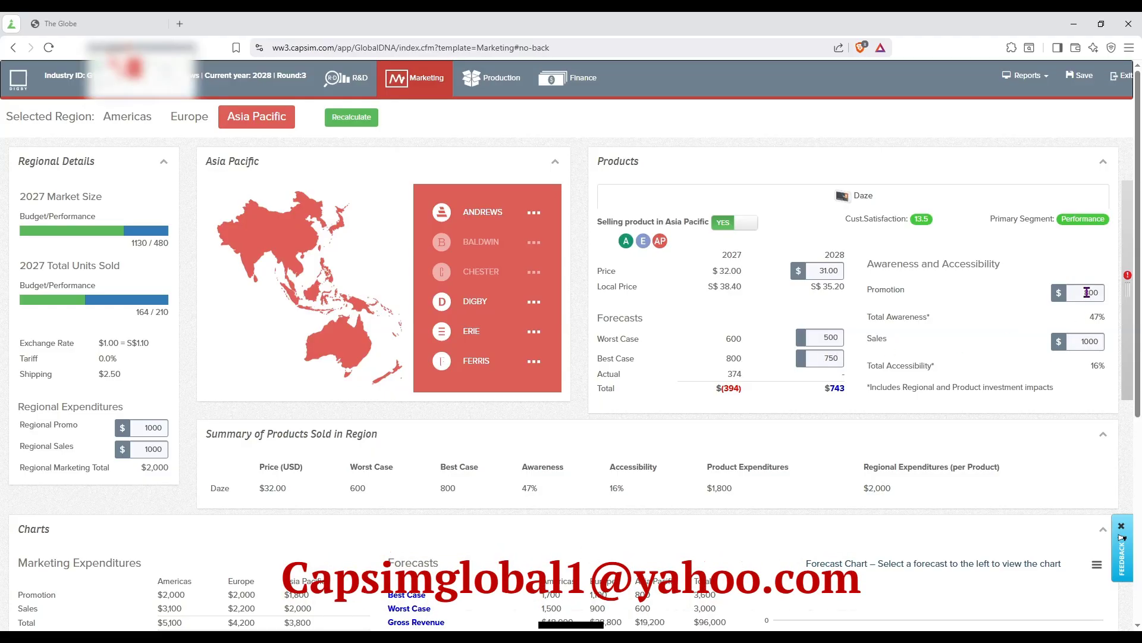
Try a promotion budget of 1000 and a sales budget of 1400 for Daze in Asia Pacific, recalculating to check the 2028 total's breakdown.
type("1")
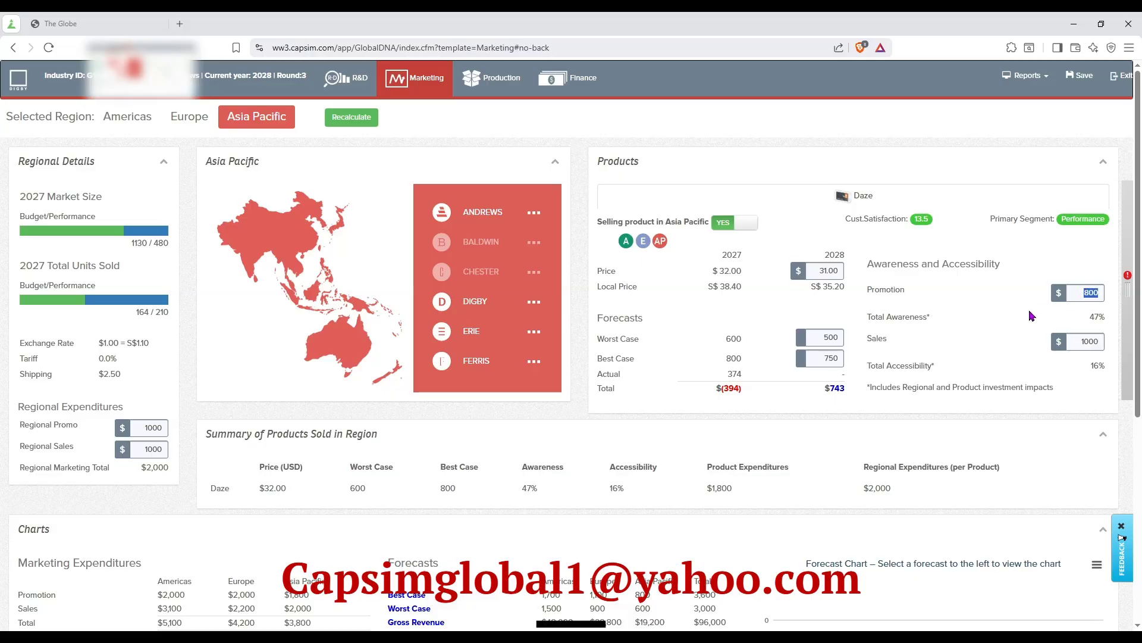
type("000")
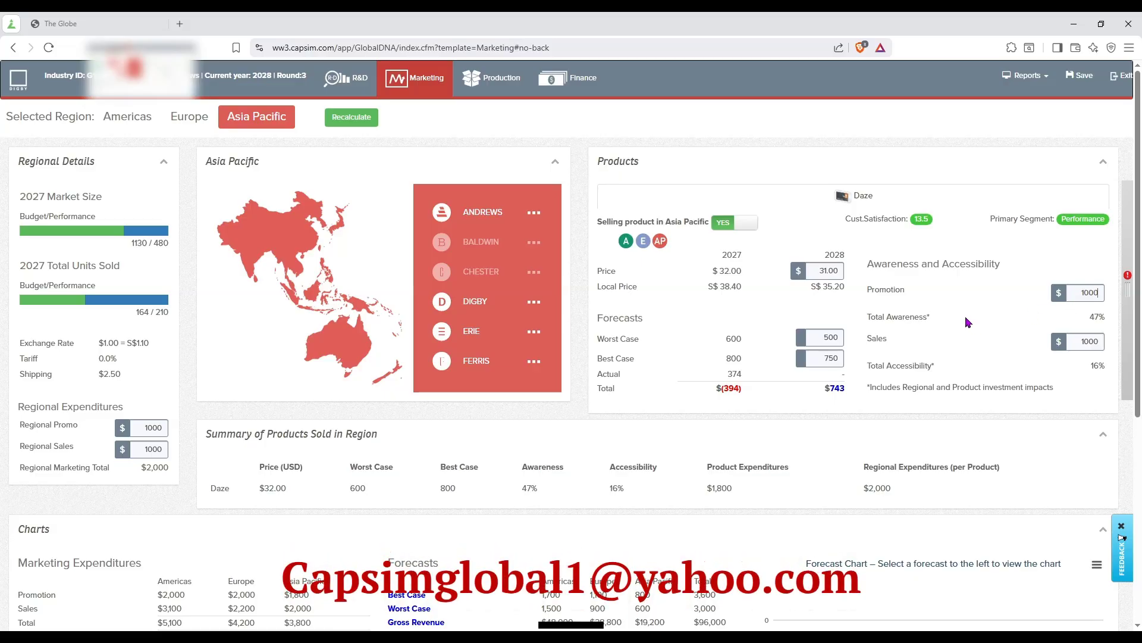
double_click(1089, 342)
type("1400")
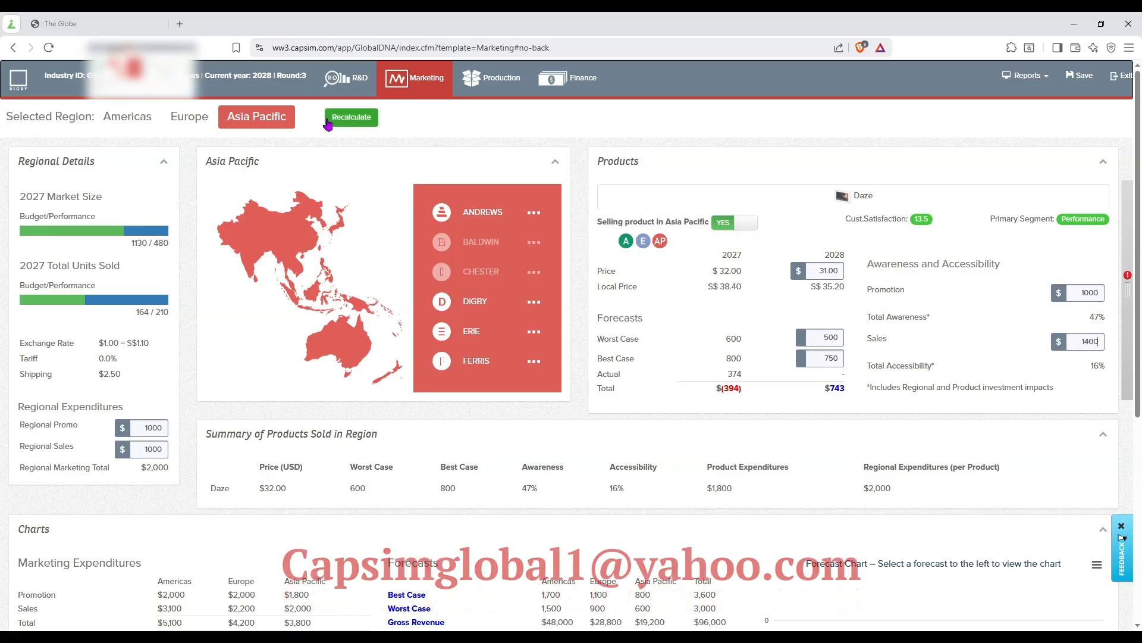
left_click(338, 121)
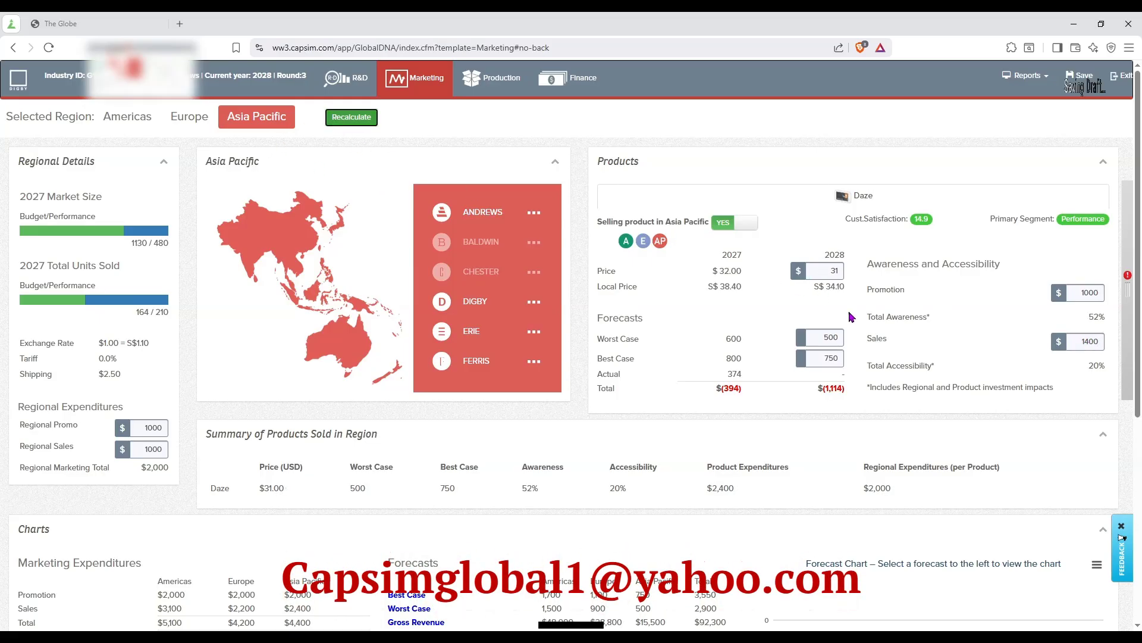
left_click_drag(813, 388, 844, 391)
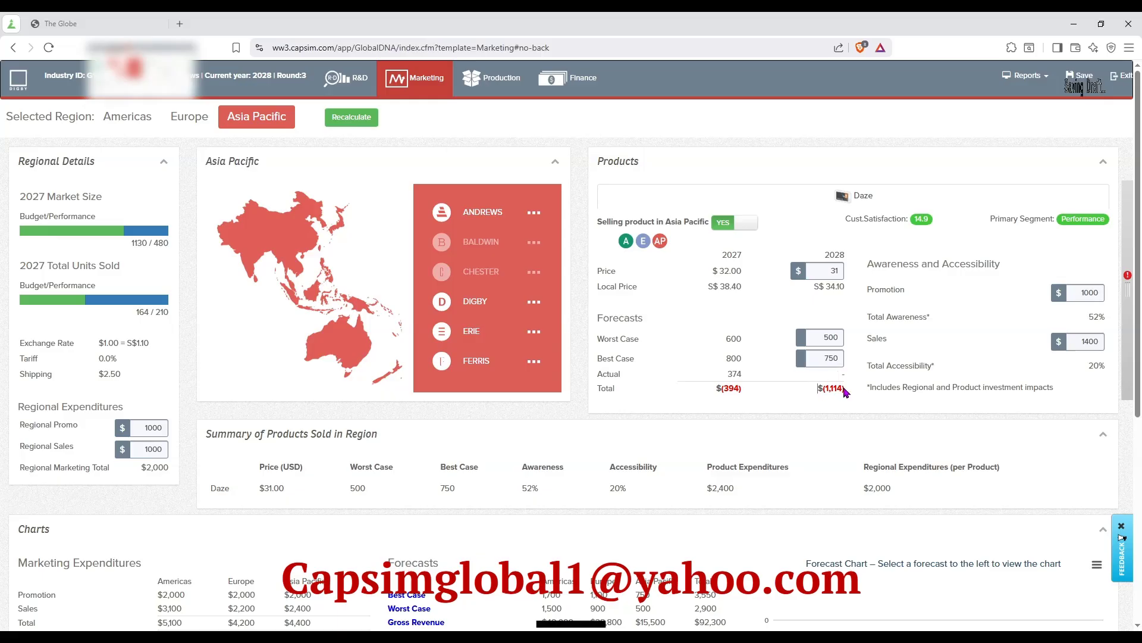
mouse_move(835, 390)
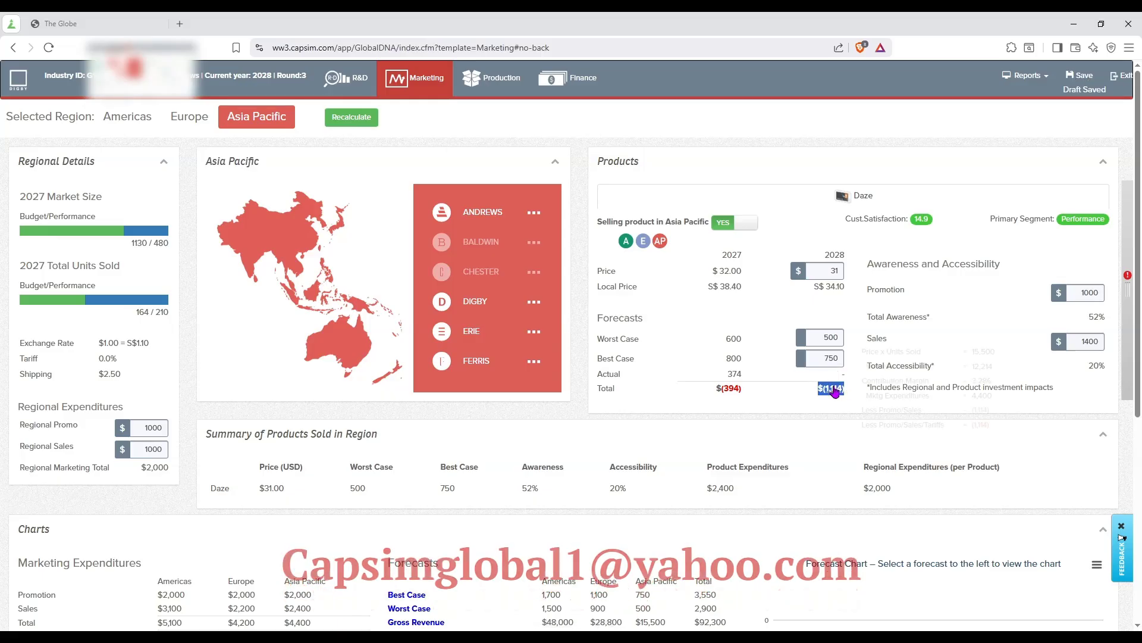
Try reducing Daze's Asia Pacific promotion budget to 800 and sales budget to 1100, recalculating to check the 2028 total.
double_click(1076, 293)
type("80")
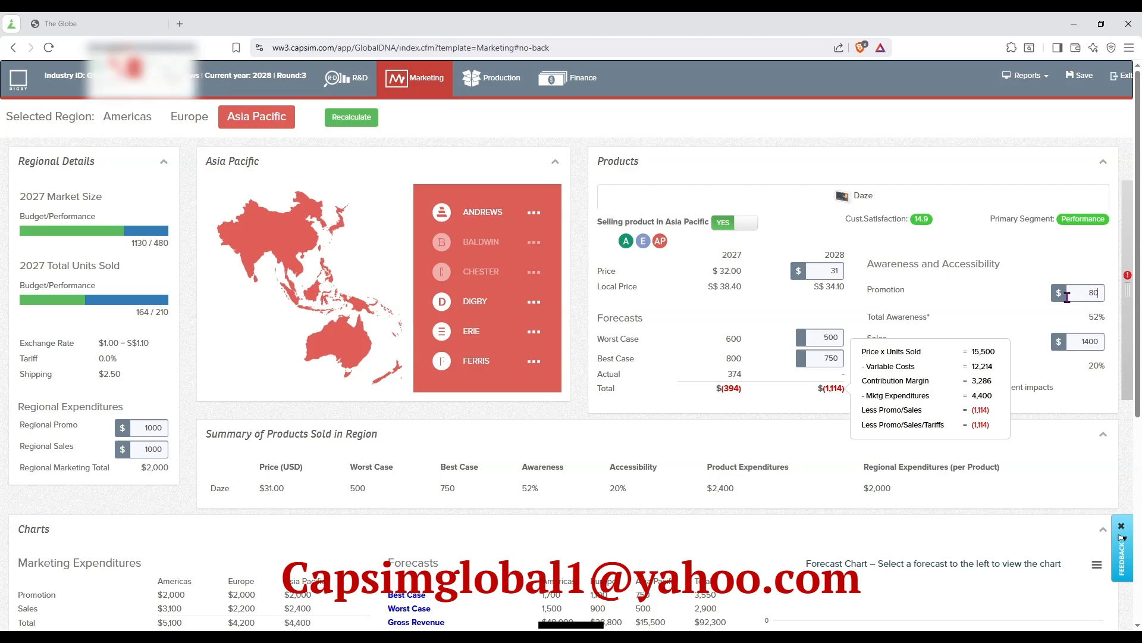
double_click(1077, 343)
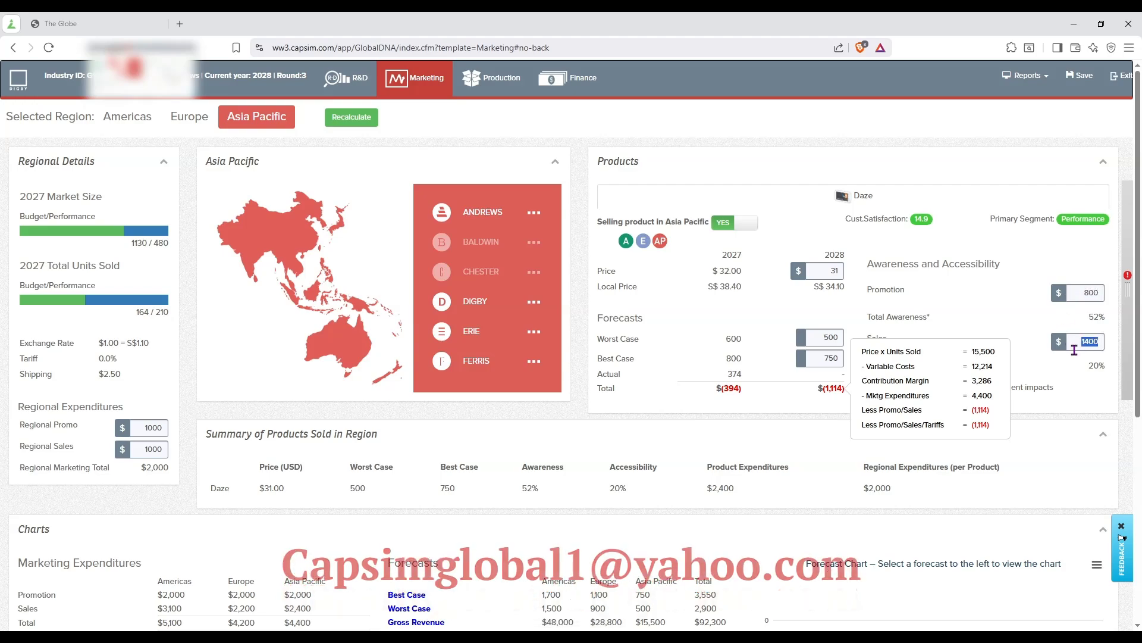
type("1")
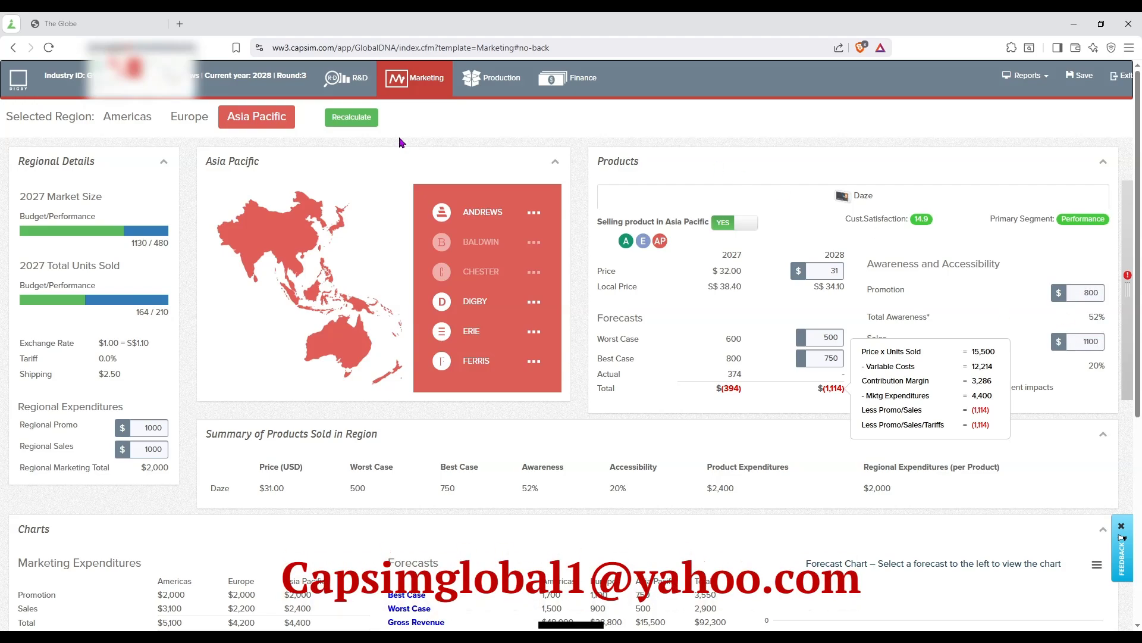
left_click(364, 122)
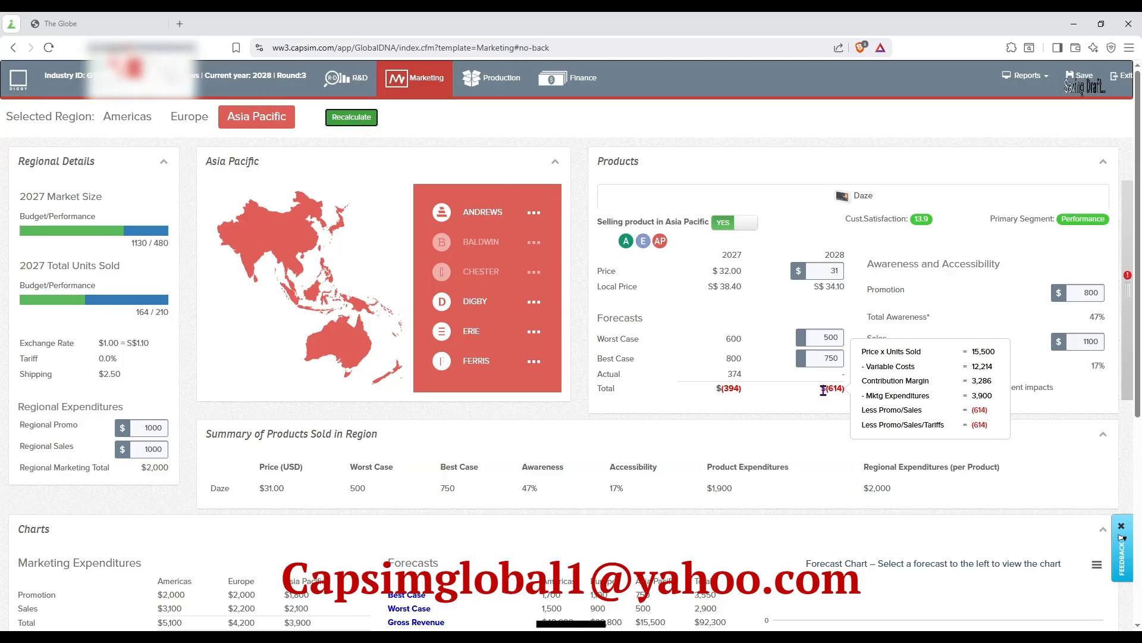
left_click_drag(821, 388, 845, 389)
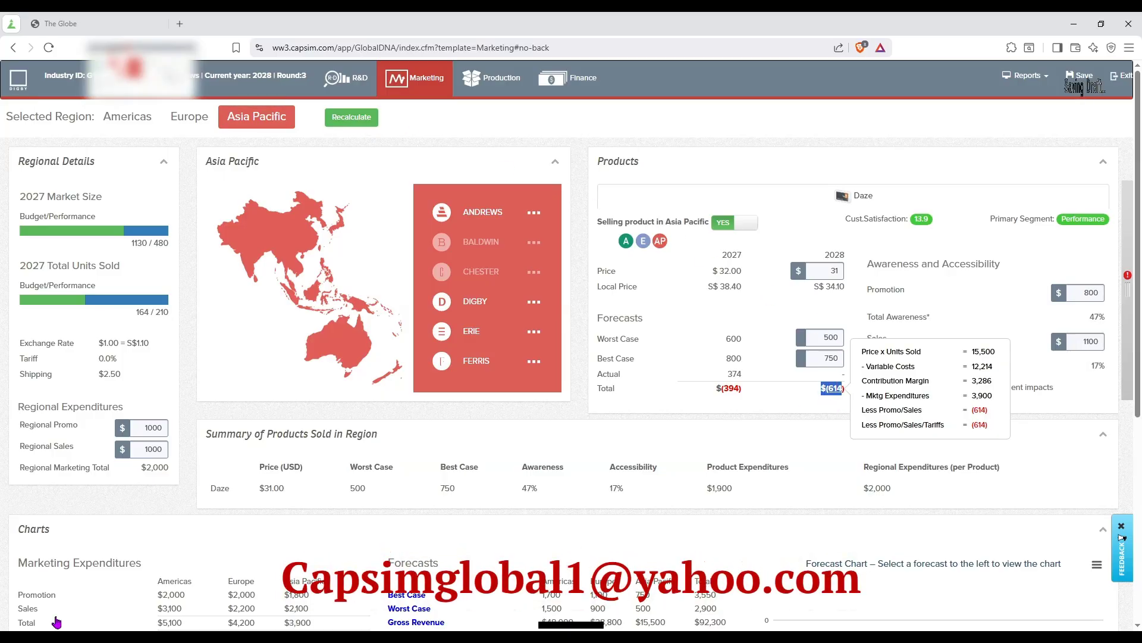
Set Daze's Asia Pacific promotion budget to 600 and sales budget to 1000, and recalculate the 2028 total.
double_click(1071, 293)
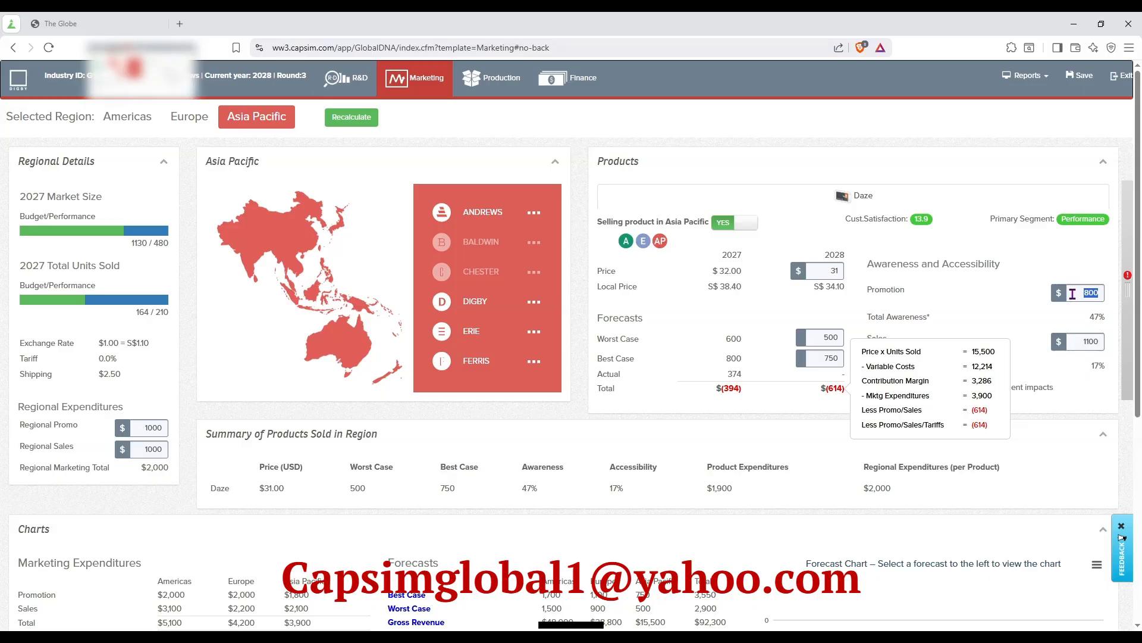
type("600")
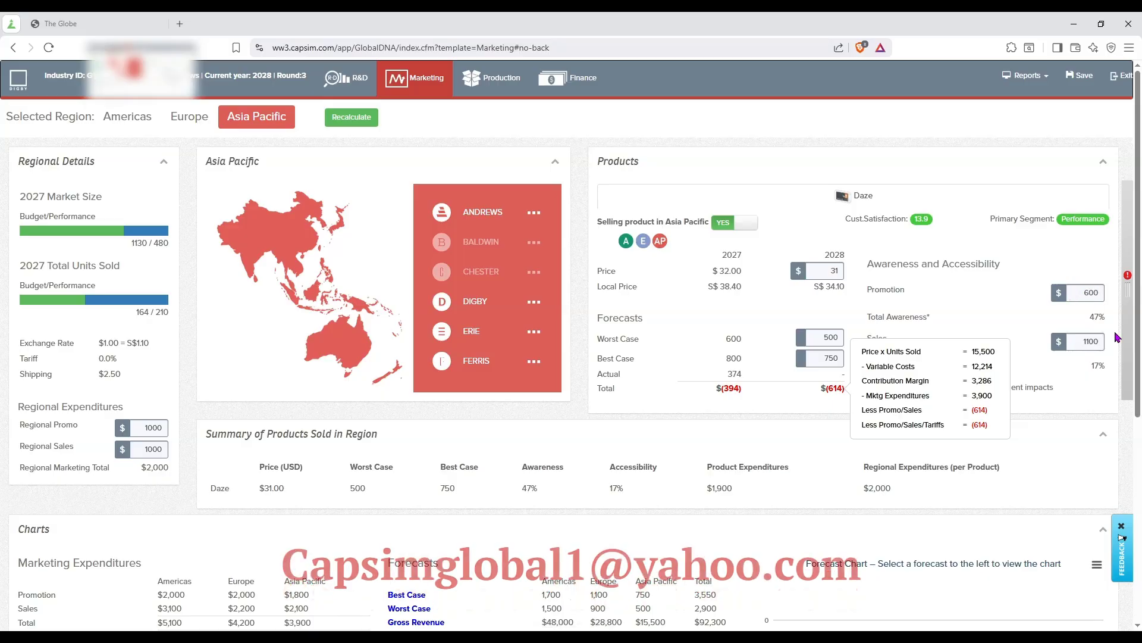
type("1")
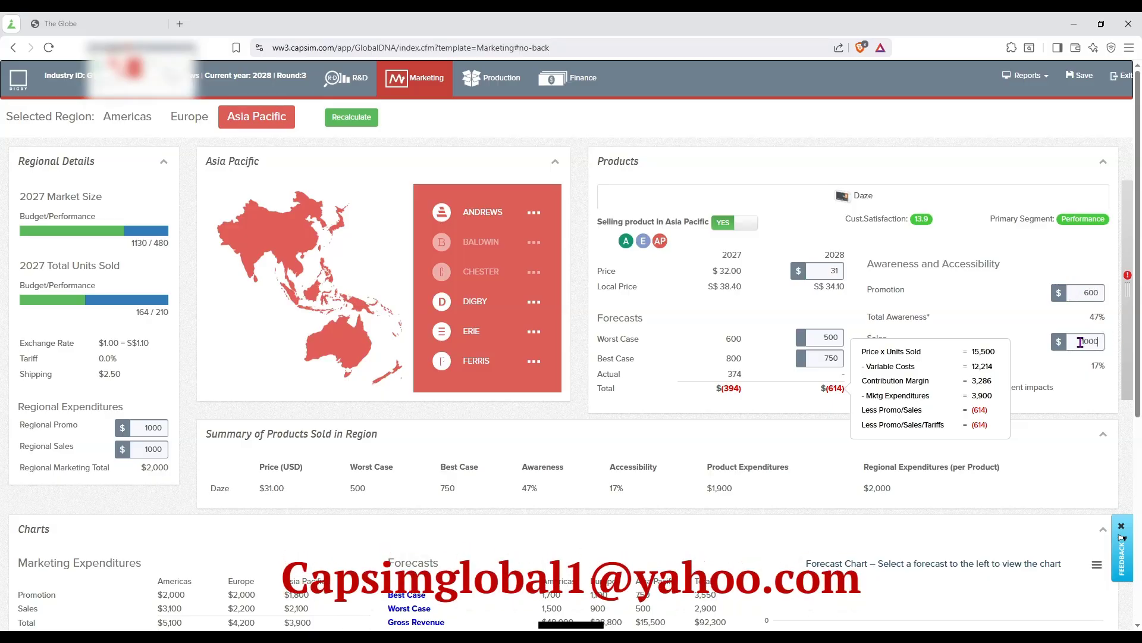
left_click(366, 121)
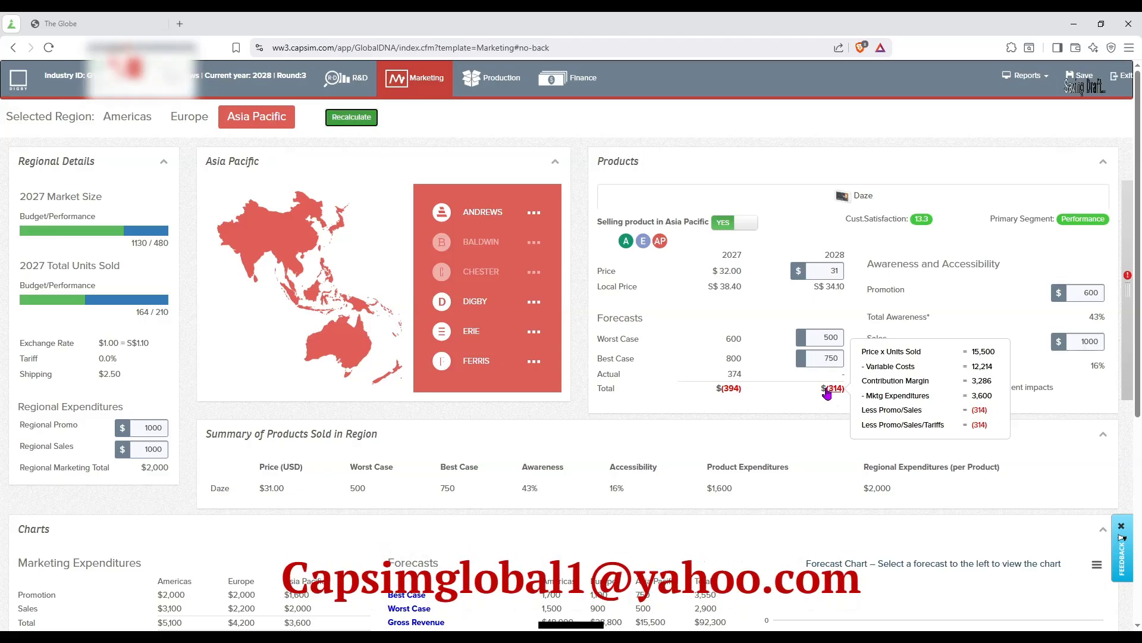
Set Daze's Asia Pacific worst-case forecast to 600 and best-case forecast to 800, and recalculate the 2028 total.
double_click(836, 337)
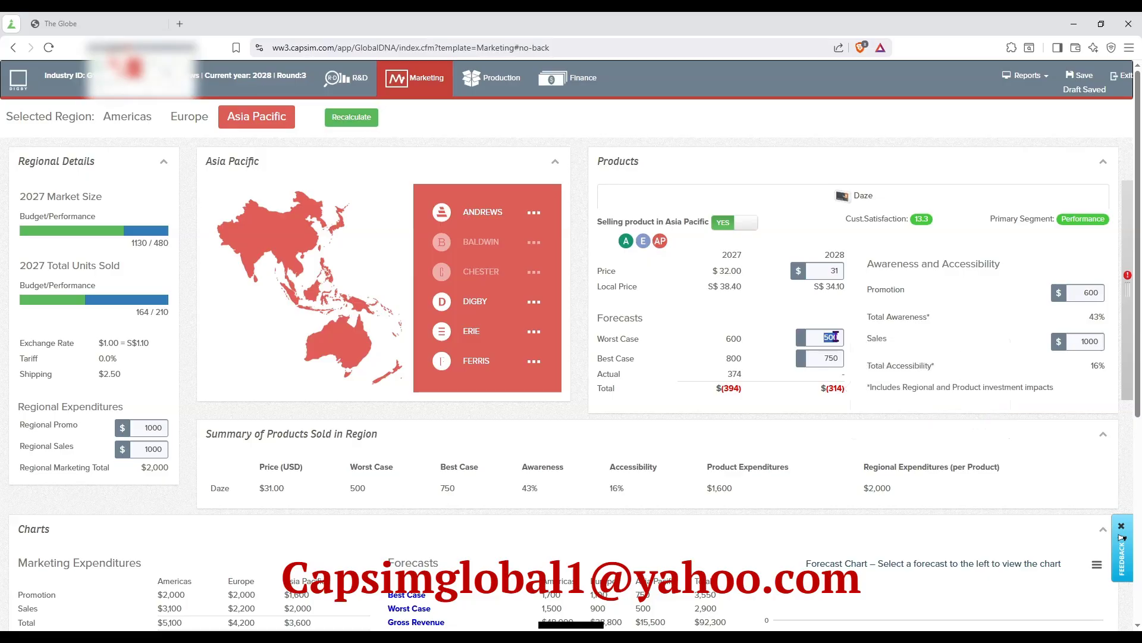
key("BackSpace")
type("600")
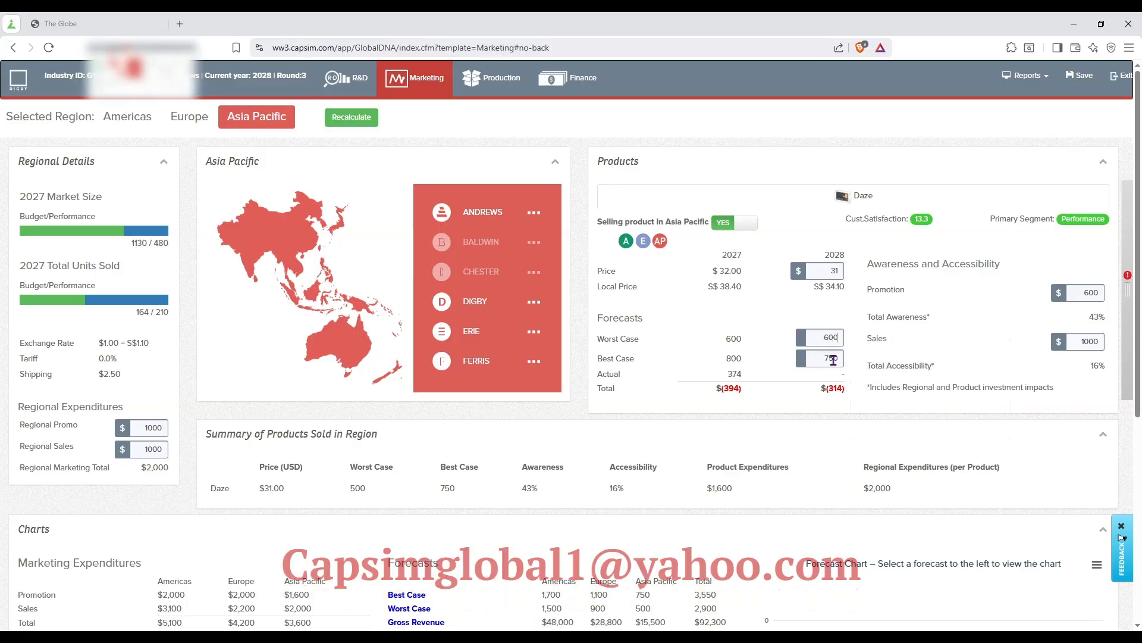
double_click(833, 358)
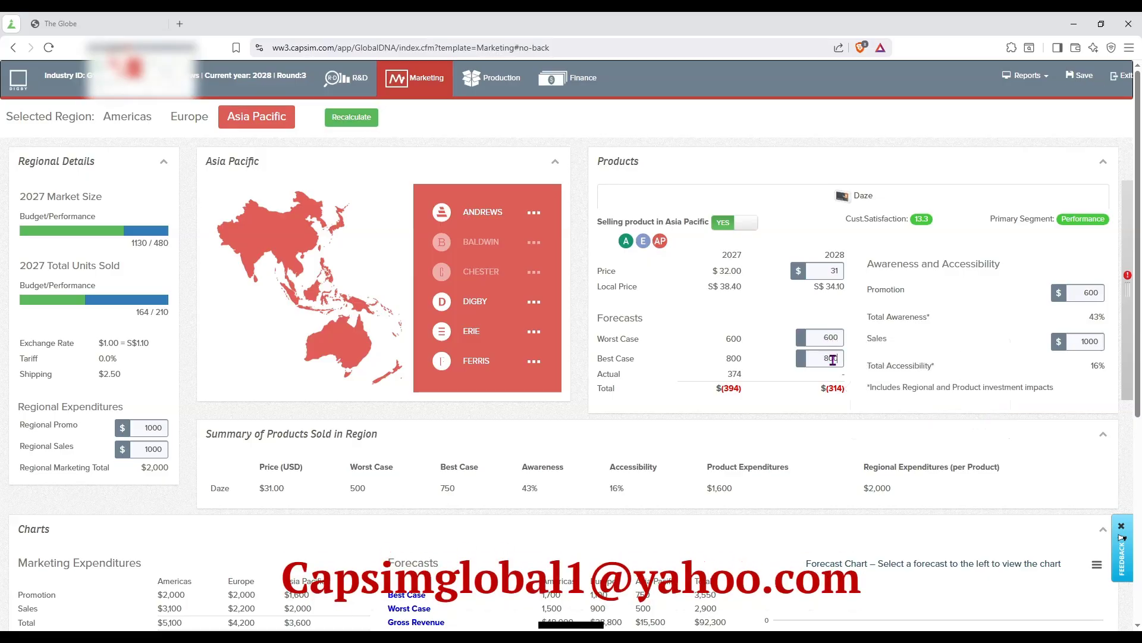
type("800")
left_click(328, 117)
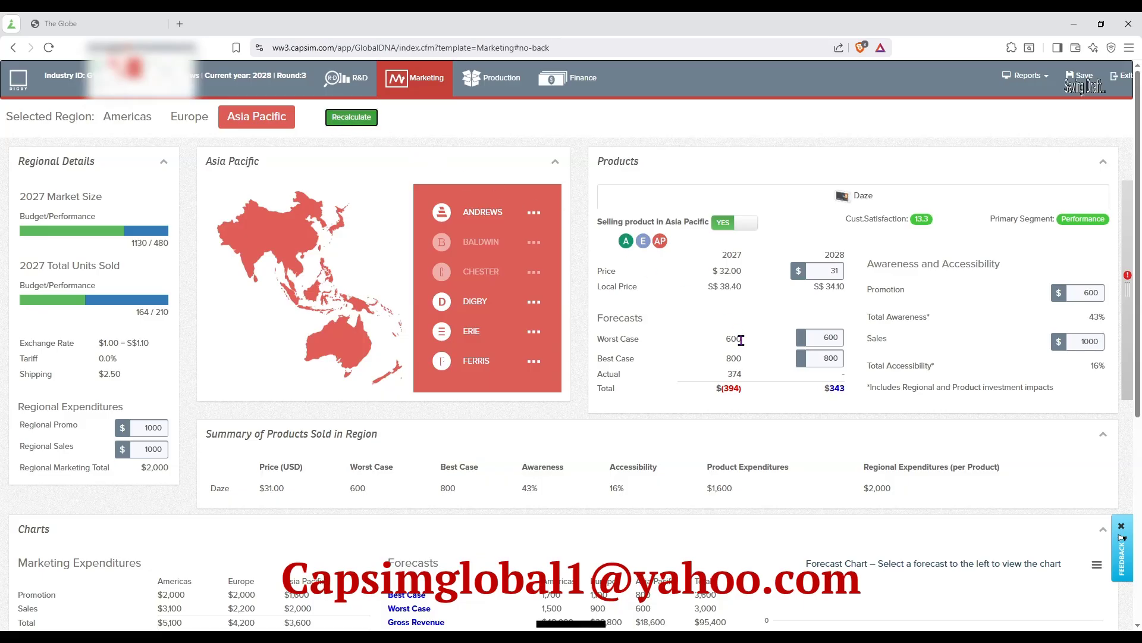
double_click(833, 387)
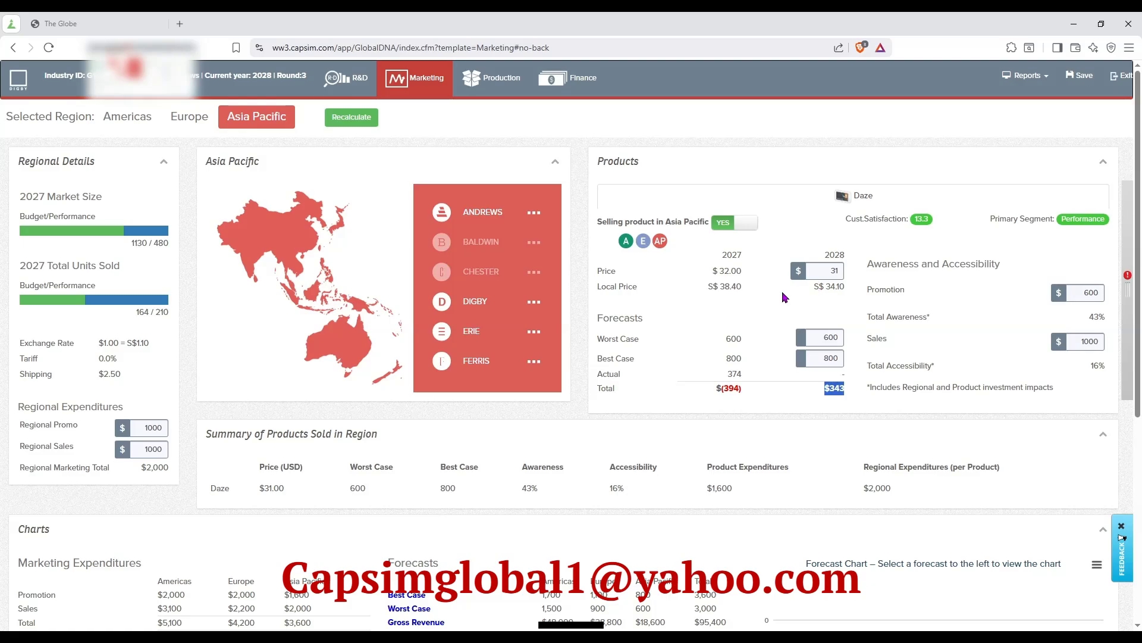
Review Daze's Asia Pacific price and forecasts, then the regional marketing expenditures, forecast totals, customer expectations and competitors.
left_click(821, 271)
left_click(828, 340)
scroll(333, 464, "down", 2)
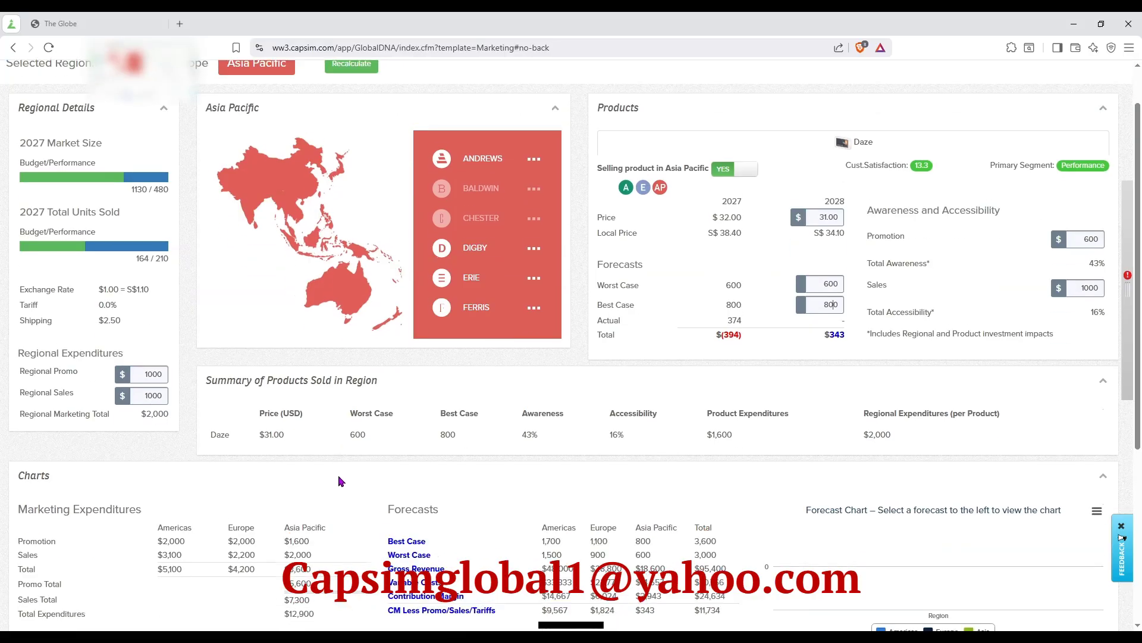
scroll(401, 494, "down", 1)
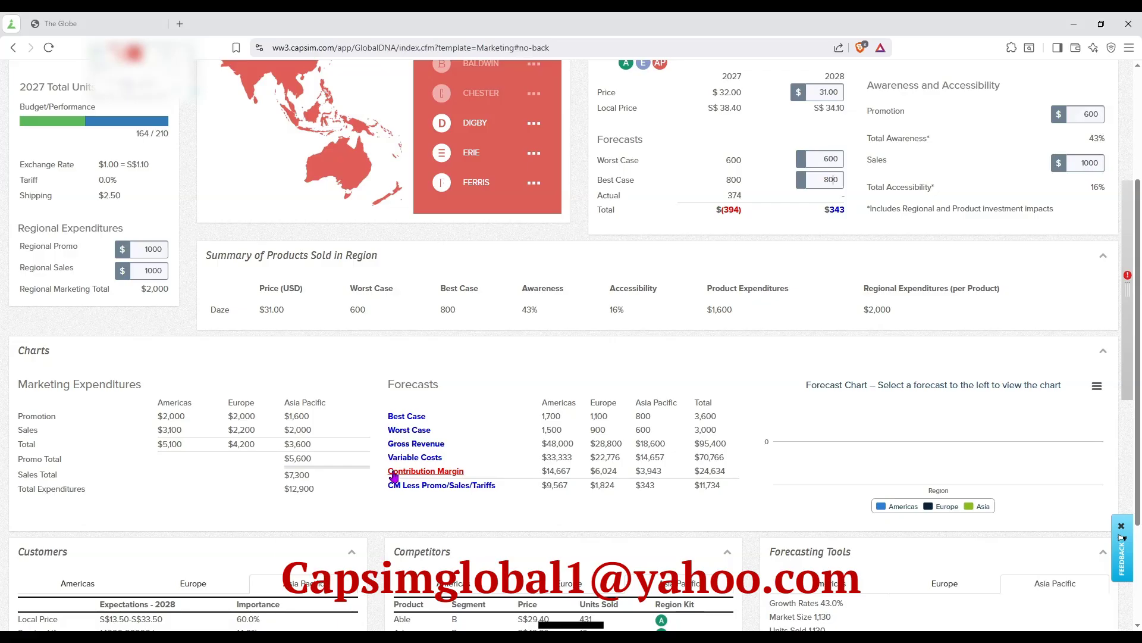
scroll(393, 474, "down", 3)
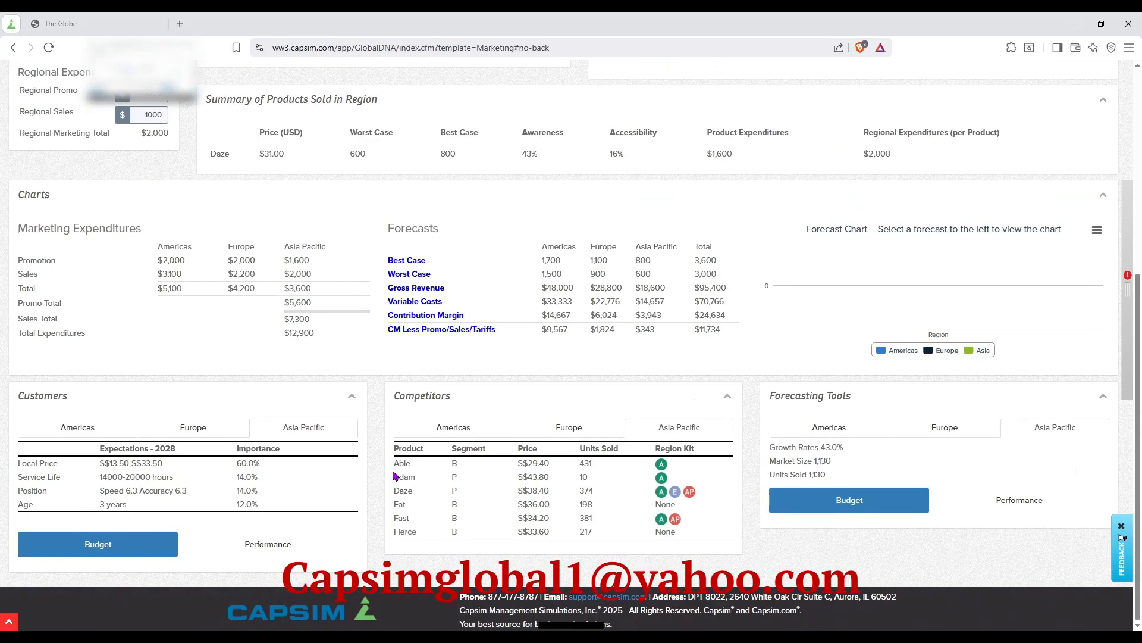
scroll(393, 475, "up", 6)
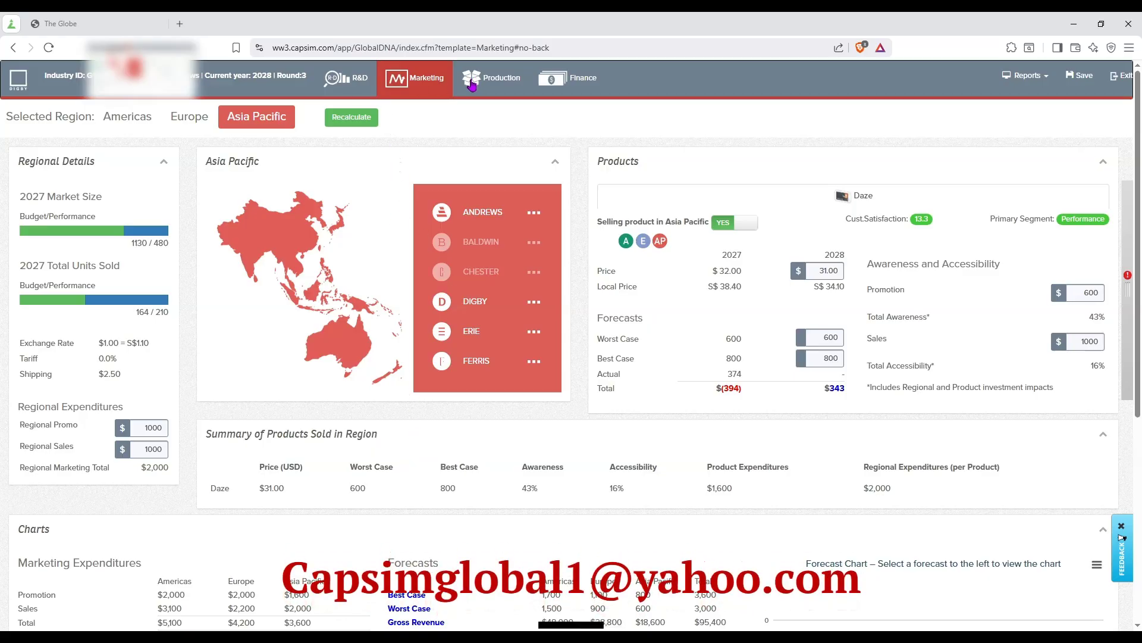
In the Production decisions for the Americas, set Daze's production to 1000 and outsourced units to 500, recalculating to check the overage.
left_click(472, 82)
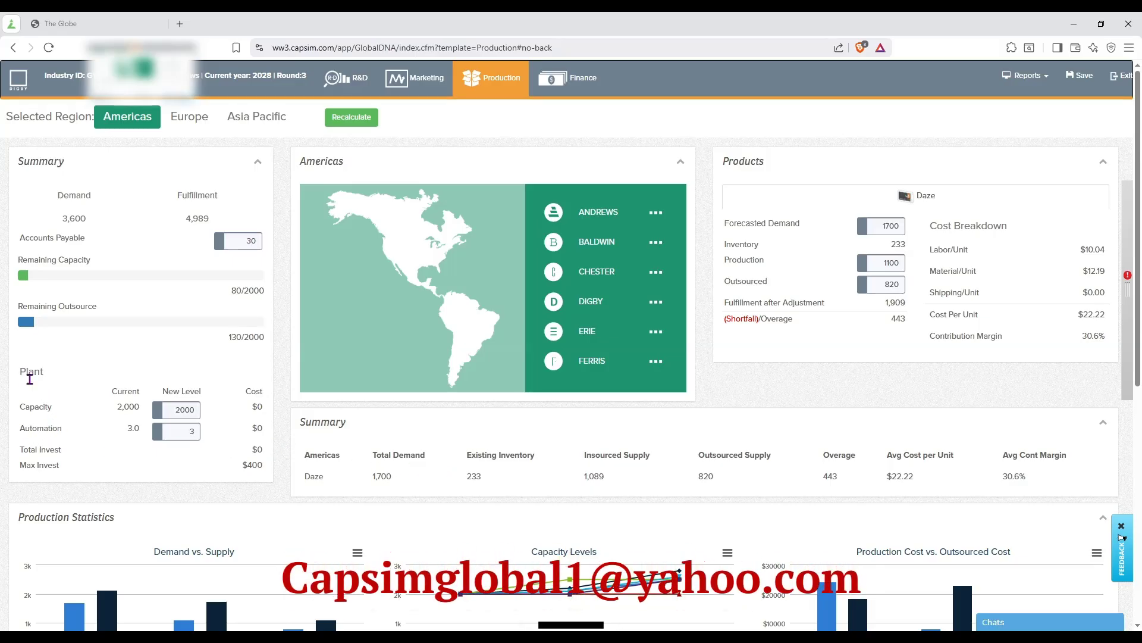
left_click_drag(22, 373, 271, 469)
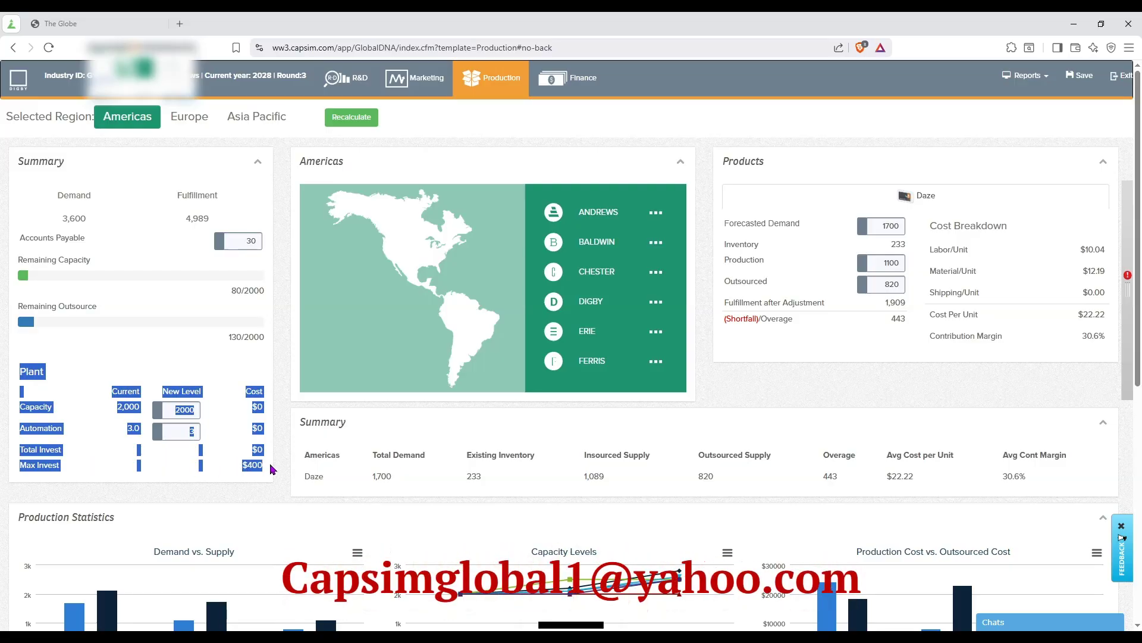
left_click(112, 393)
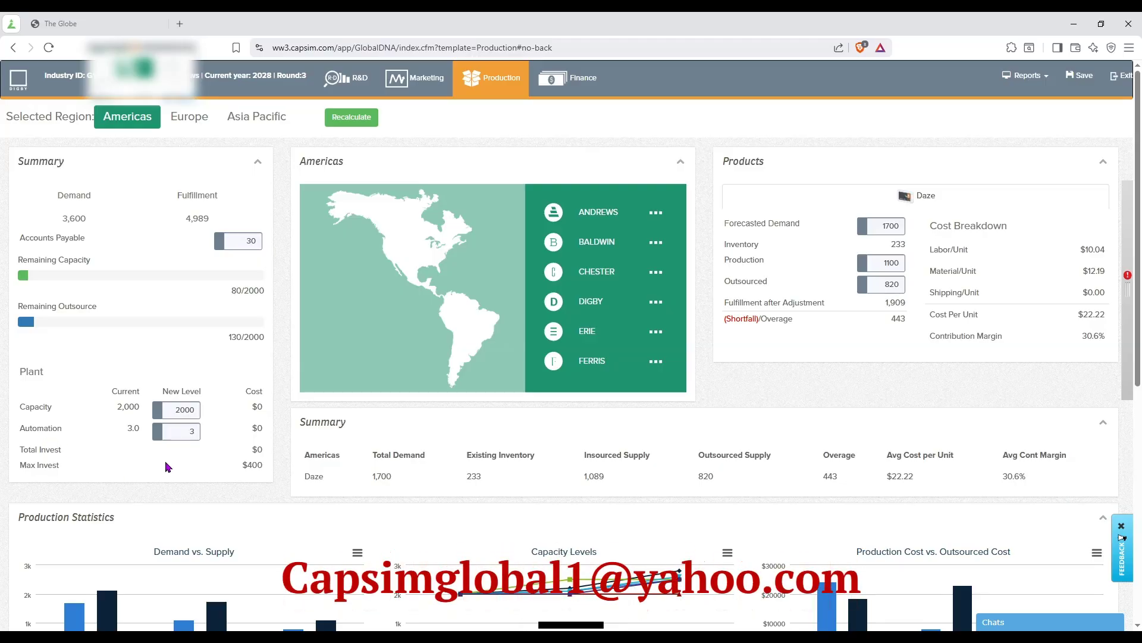
mouse_move(746, 228)
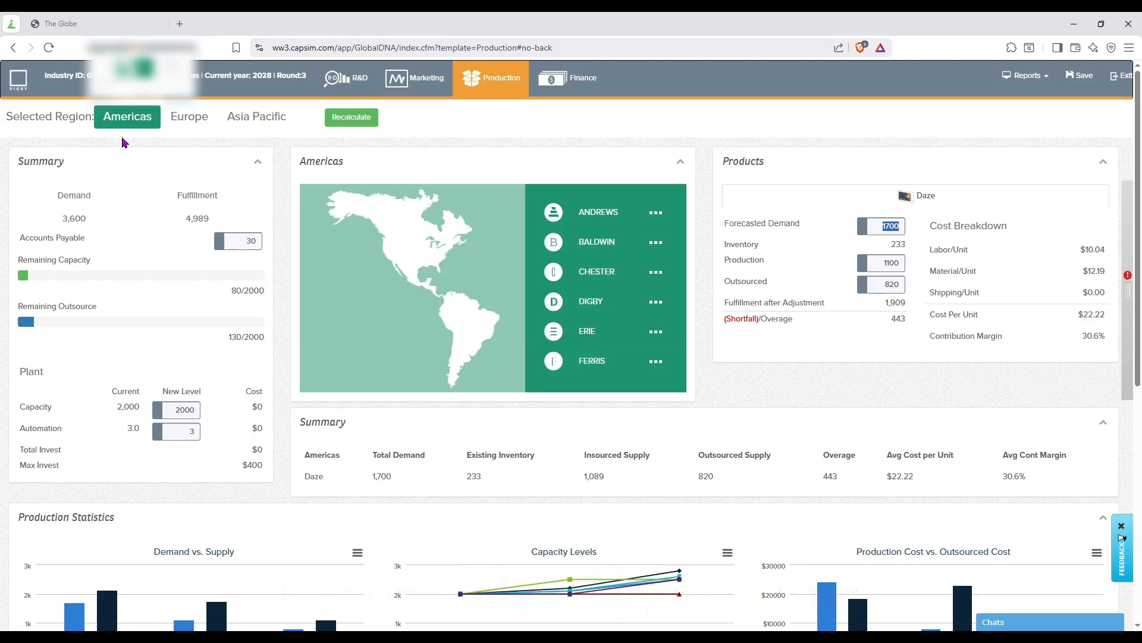
double_click(899, 243)
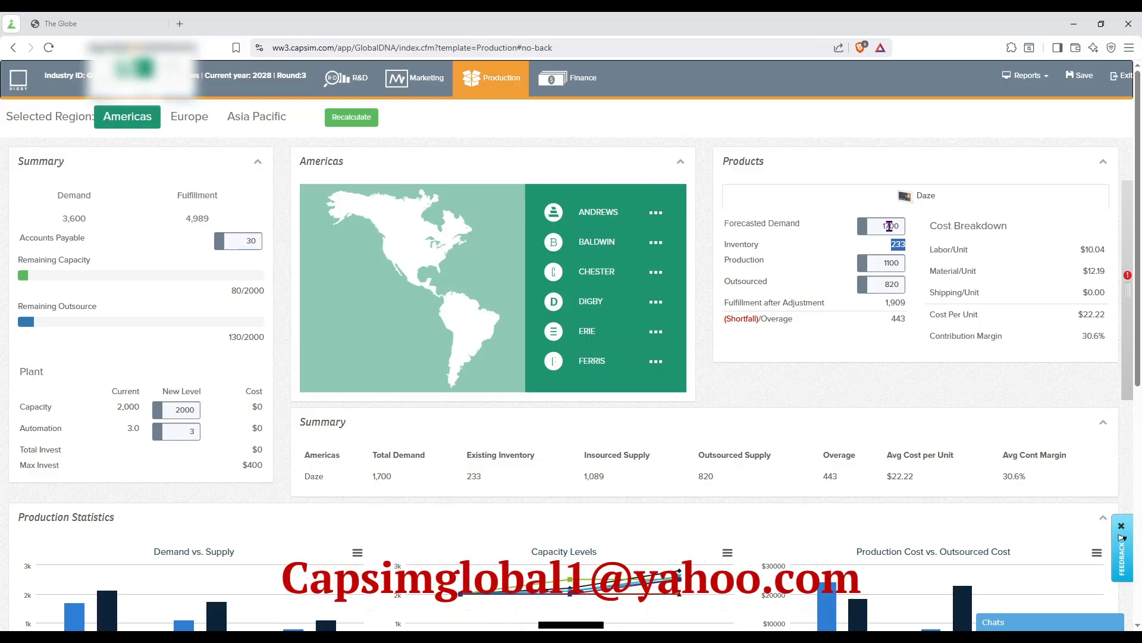
double_click(889, 262)
left_click(351, 118)
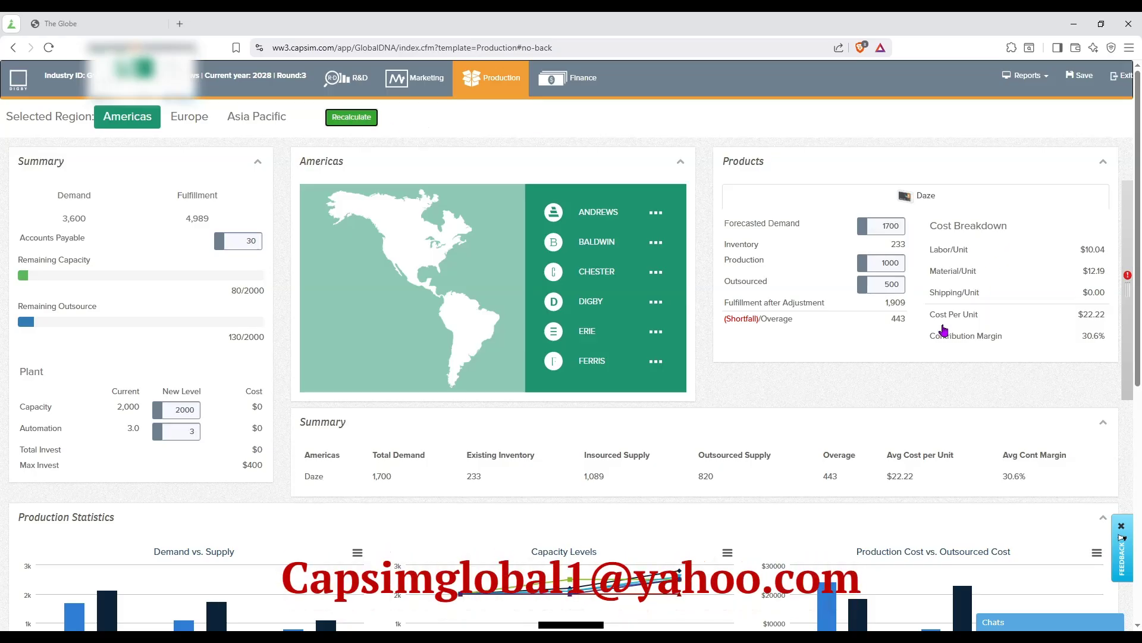
left_click_drag(894, 320, 909, 324)
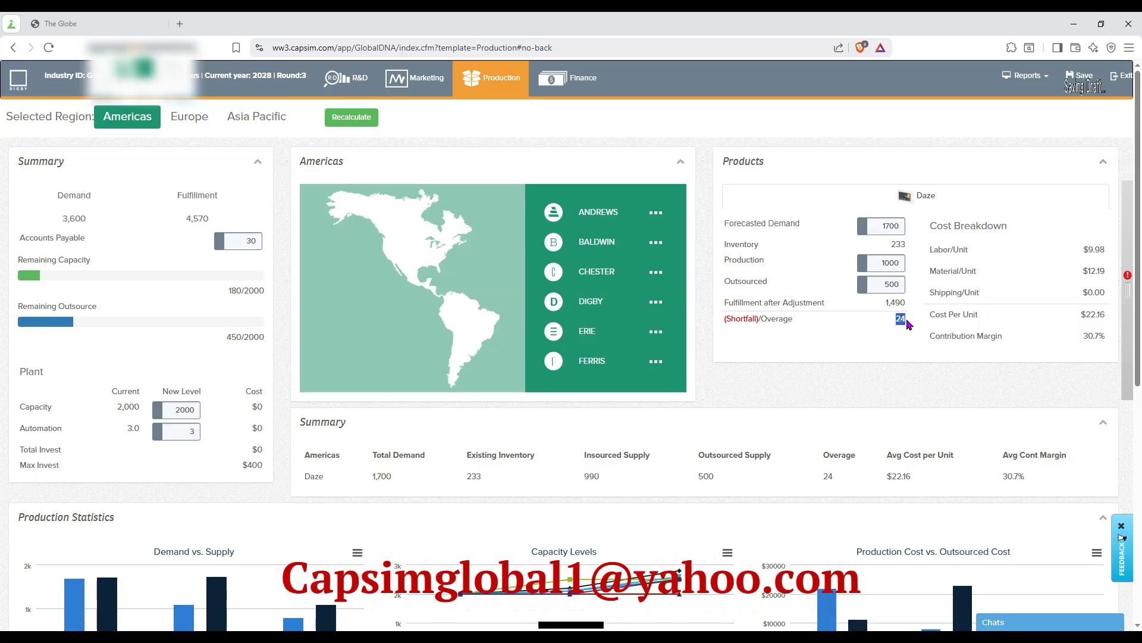
For Europe, set Daze's production to 300 and outsourced units to 300, recalculating to check the shortfall or overage.
left_click(200, 120)
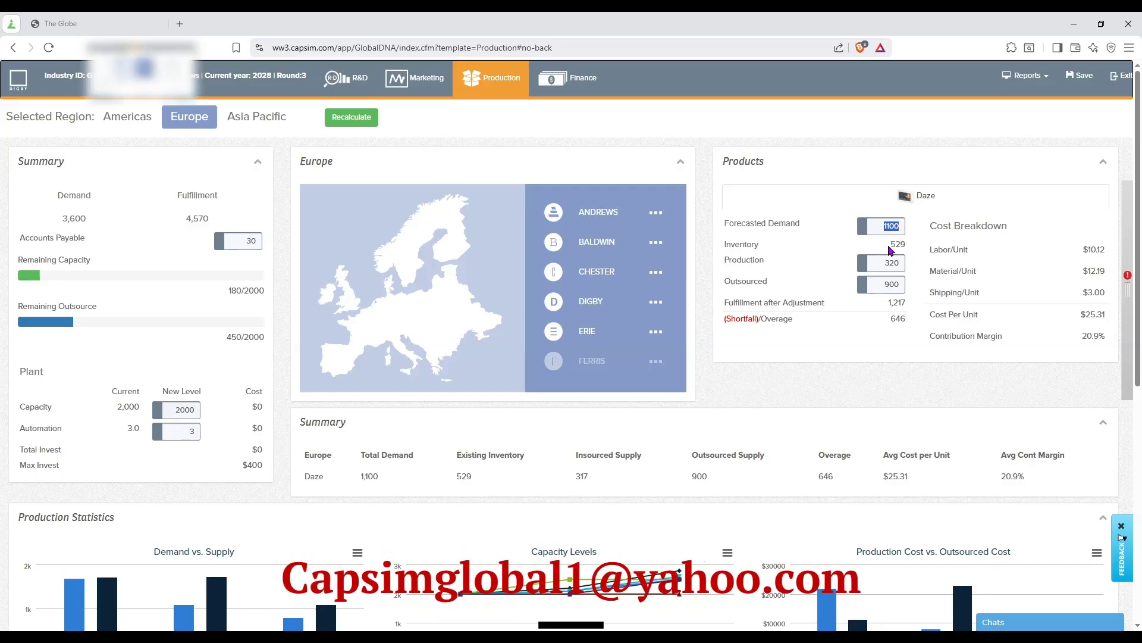
left_click_drag(891, 250, 913, 250)
left_click(890, 260)
double_click(891, 257)
type("00")
left_click(351, 118)
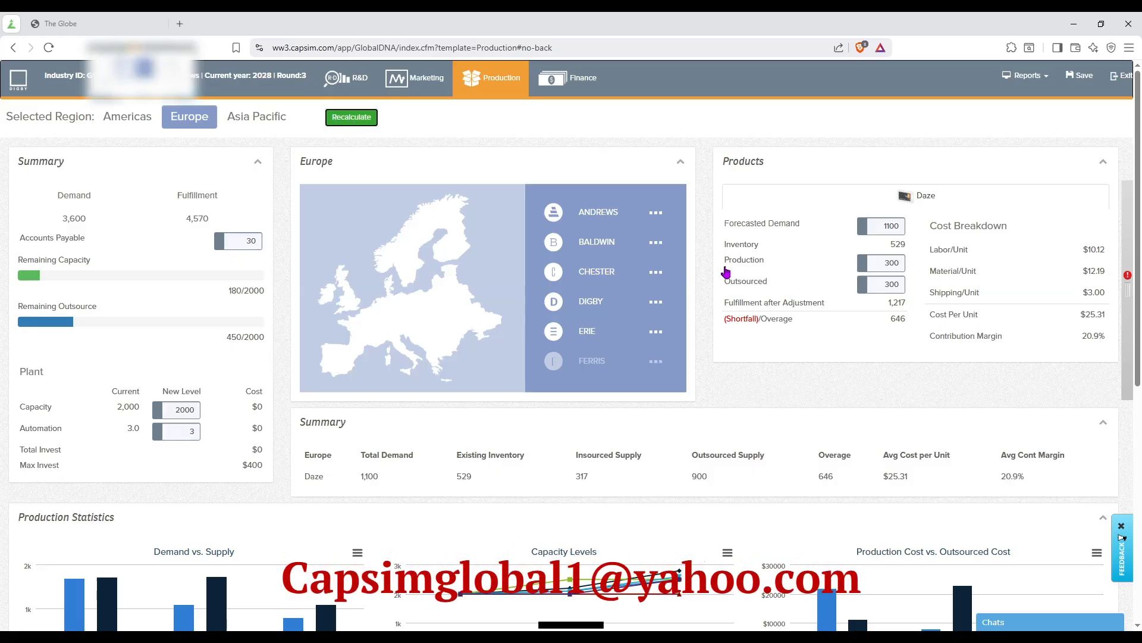
double_click(897, 319)
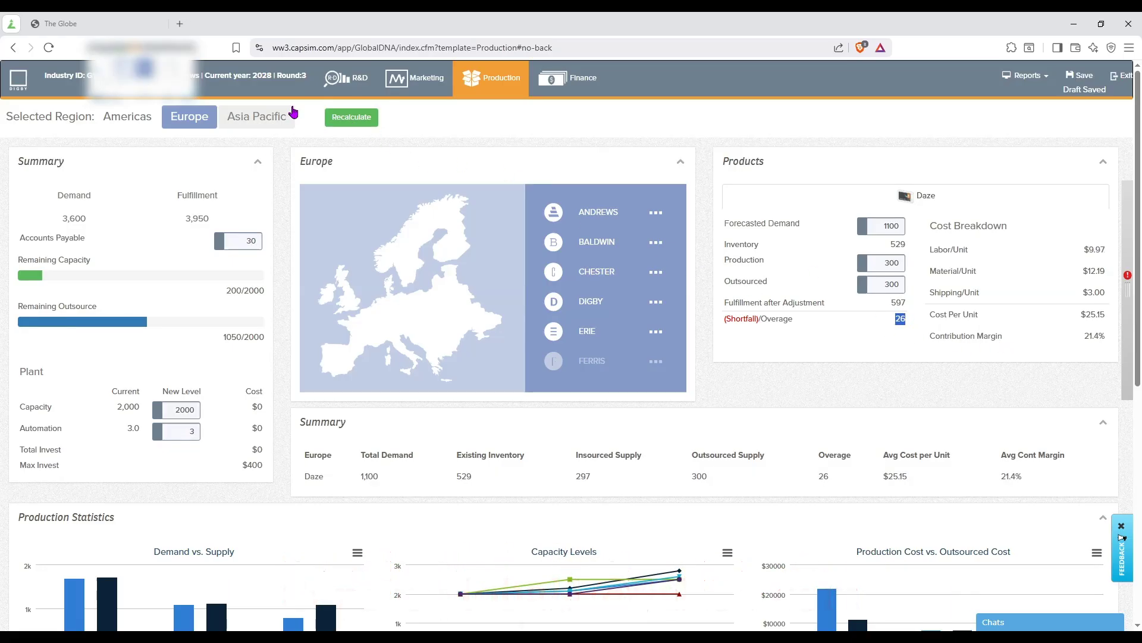
For Asia Pacific, set Daze's production to 300 and outsourced units to 100, recalculating to check the shortfall or overage.
left_click(272, 124)
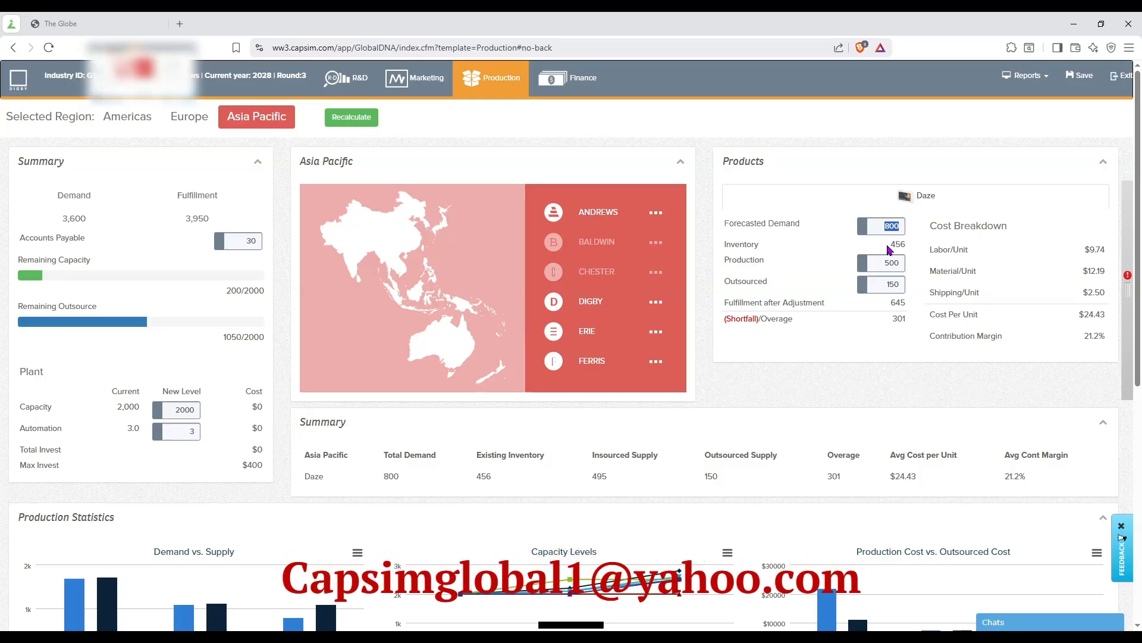
left_click_drag(890, 244, 903, 244)
double_click(891, 264)
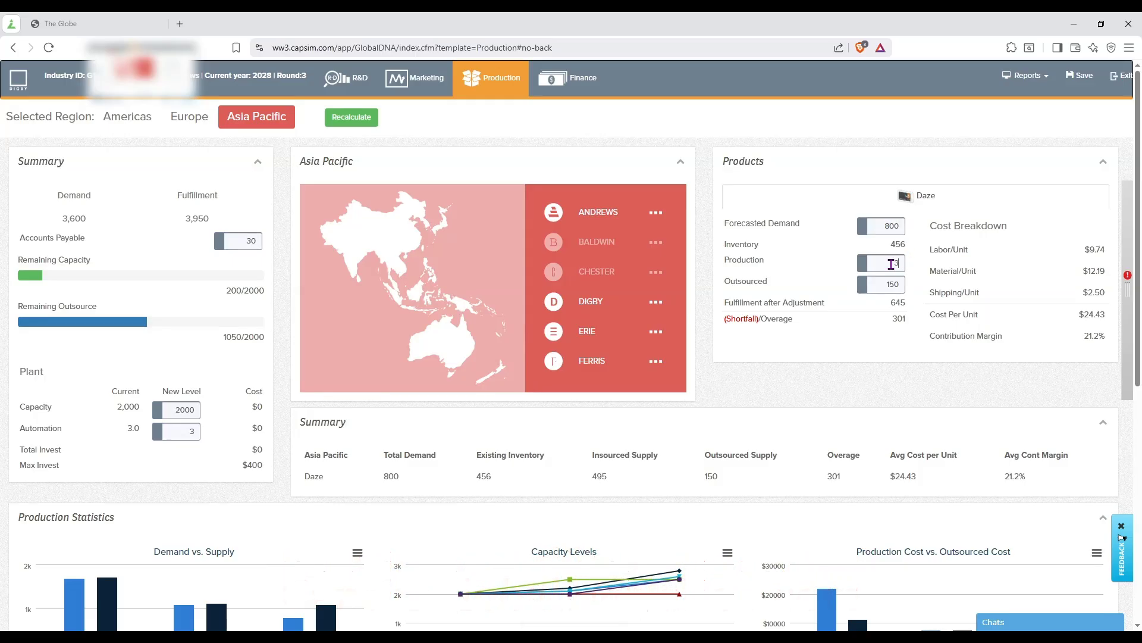
type("300")
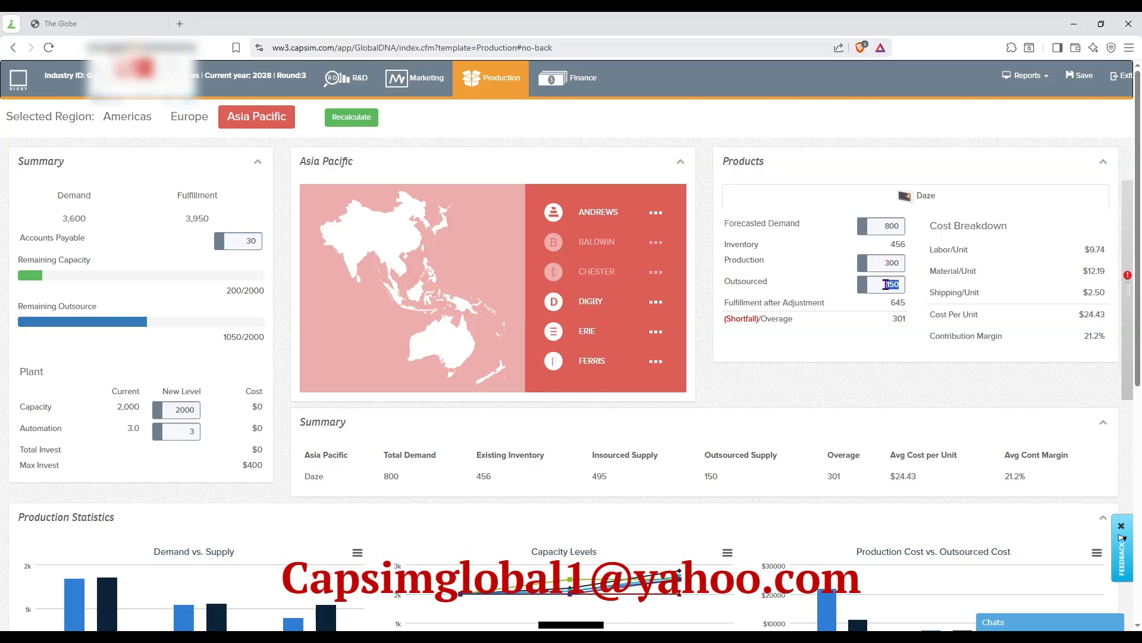
type("100")
left_click(352, 117)
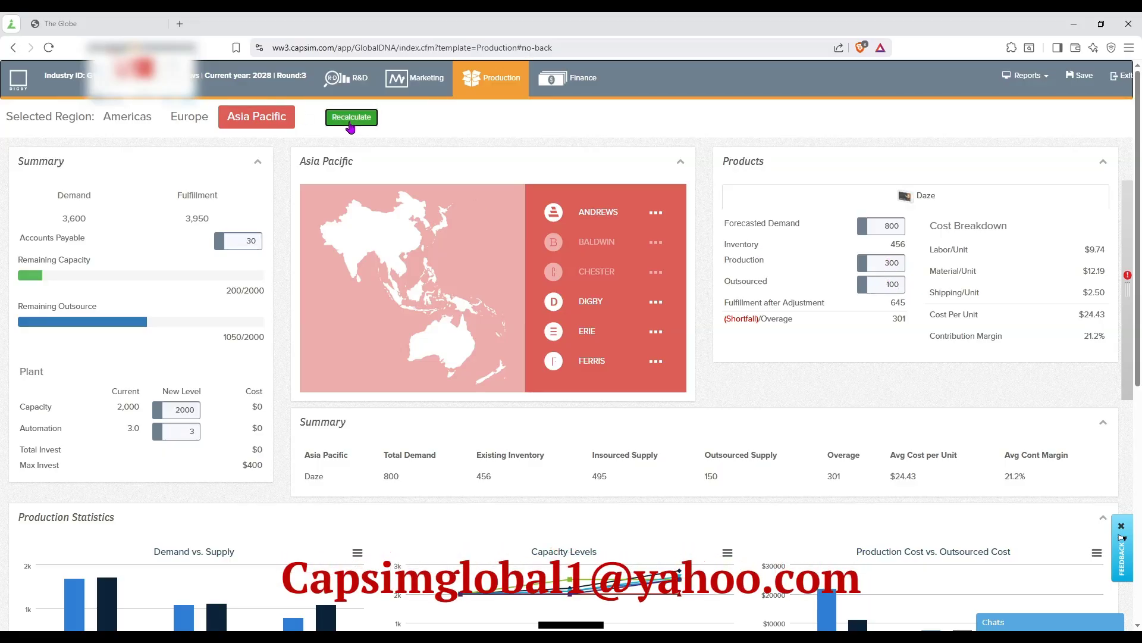
double_click(901, 319)
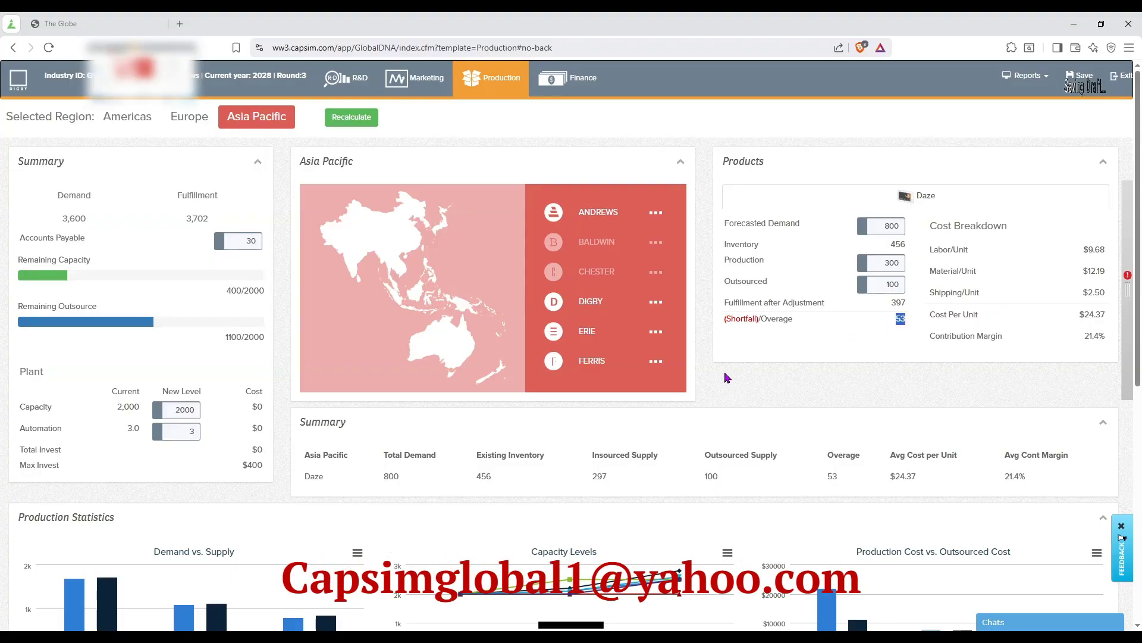
scroll(708, 395, "down", 5)
scroll(585, 441, "up", 5)
Open the Finance decisions and check the projected closing cash position for 2028.
left_click(562, 84)
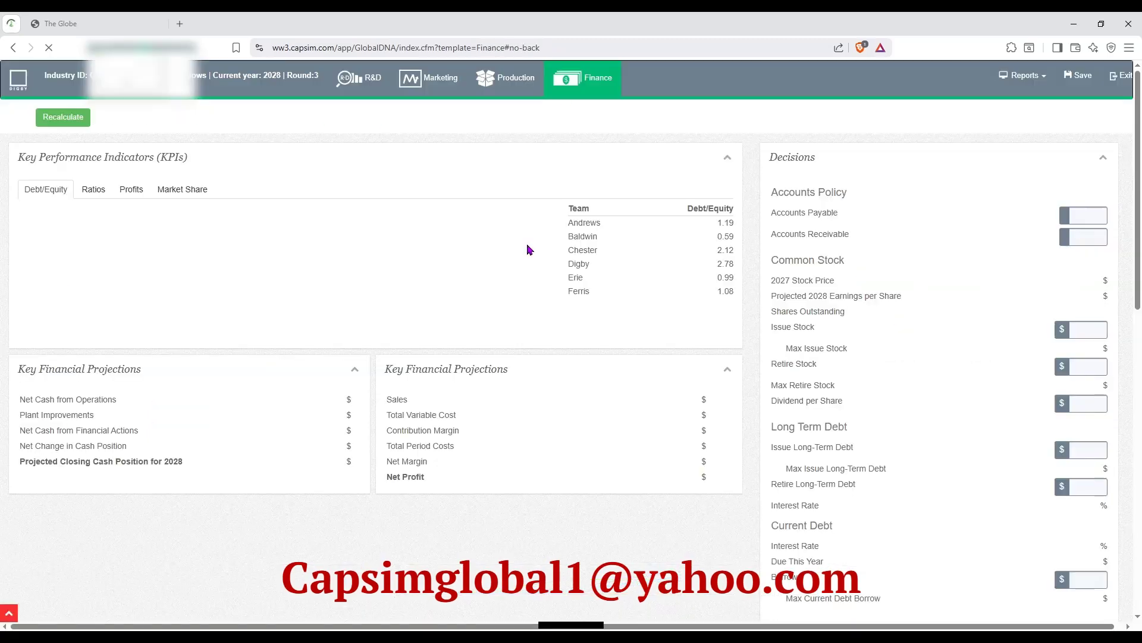
scroll(609, 303, "down", 4)
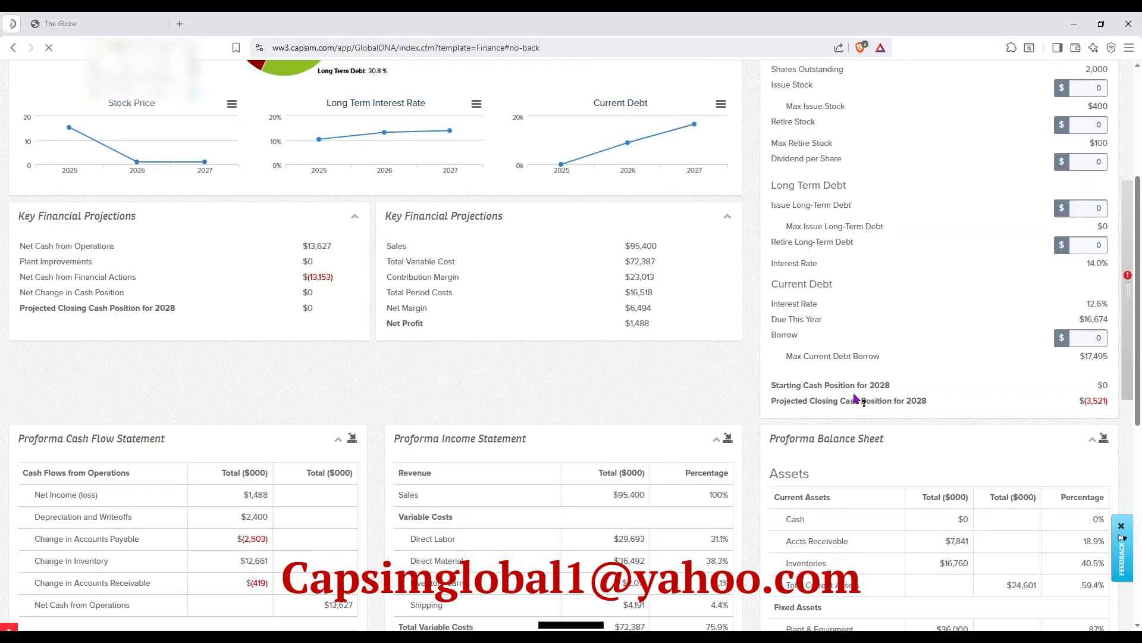
scroll(862, 398, "down", 1)
scroll(928, 392, "up", 2)
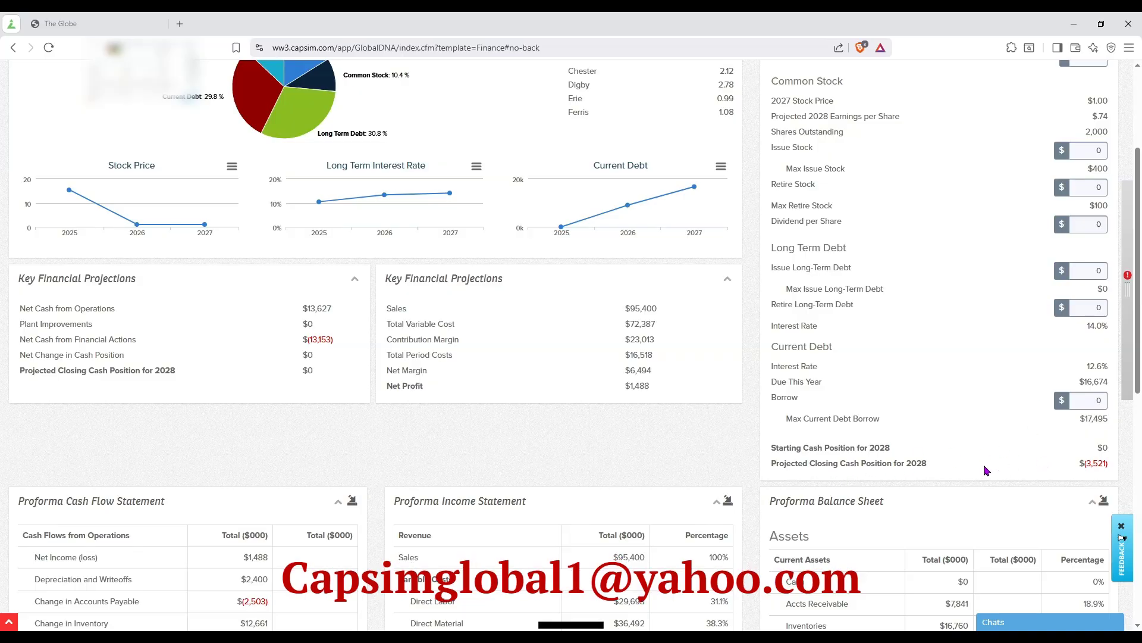
left_click_drag(785, 463, 1111, 470)
Set current debt borrowing to 5000 and recalculate to check the 2028 projected closing cash position.
left_click(1053, 453)
type("000")
left_click_drag(772, 305, 840, 306)
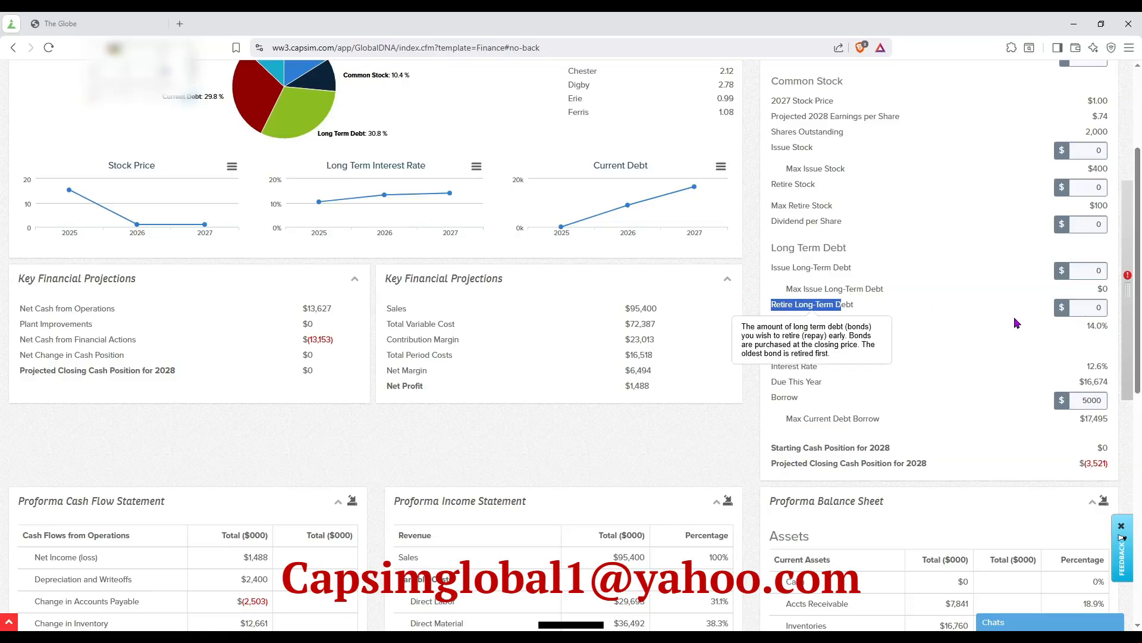
scroll(657, 246, "up", 3)
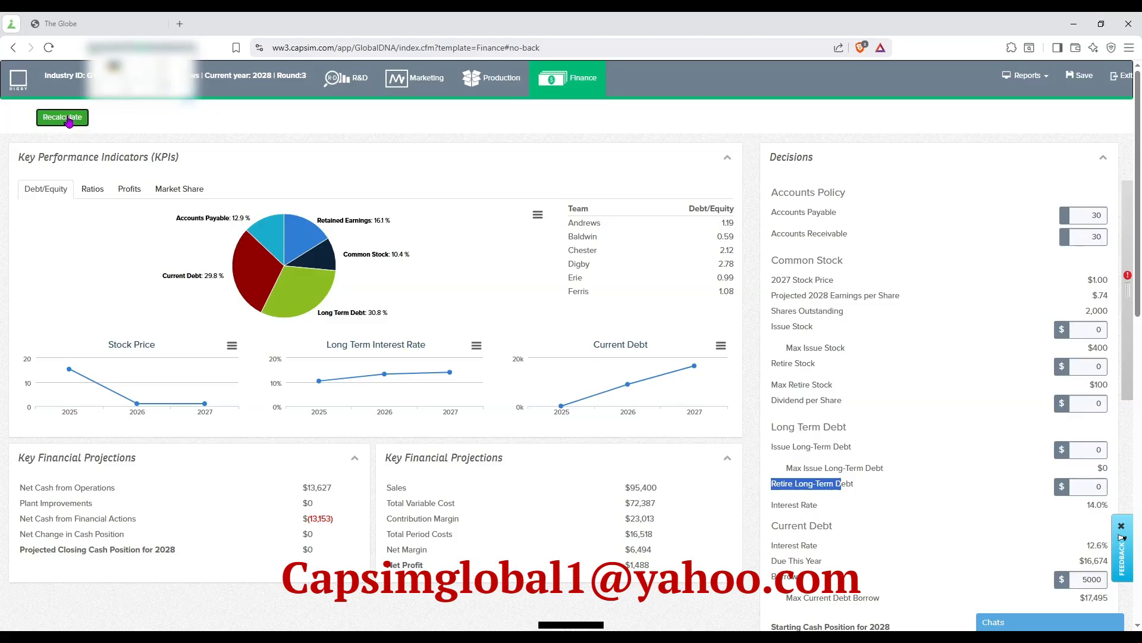
scroll(1007, 391, "down", 3)
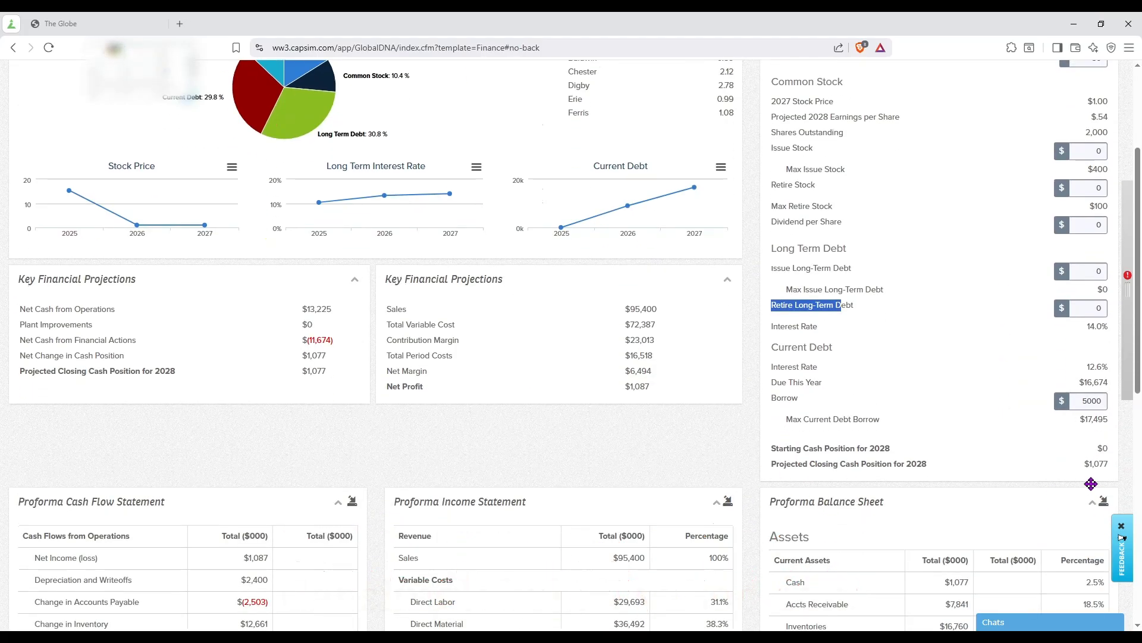
left_click_drag(1088, 467, 1110, 466)
left_click(1087, 465)
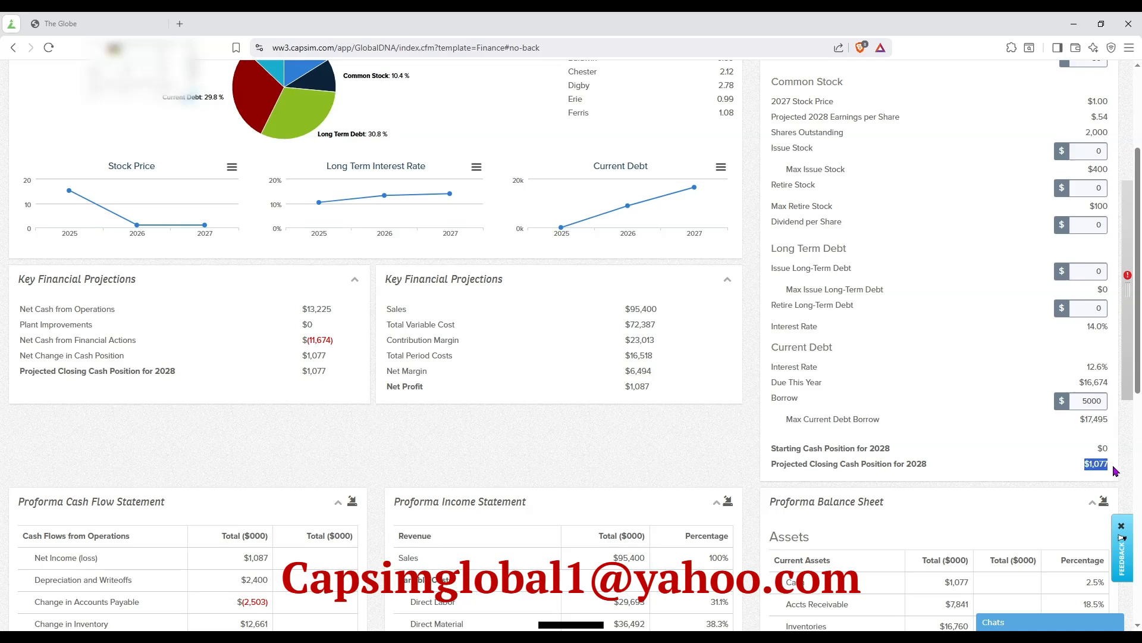
Return from Finance to the R&D decisions.
scroll(641, 353, "up", 1)
scroll(641, 354, "up", 2)
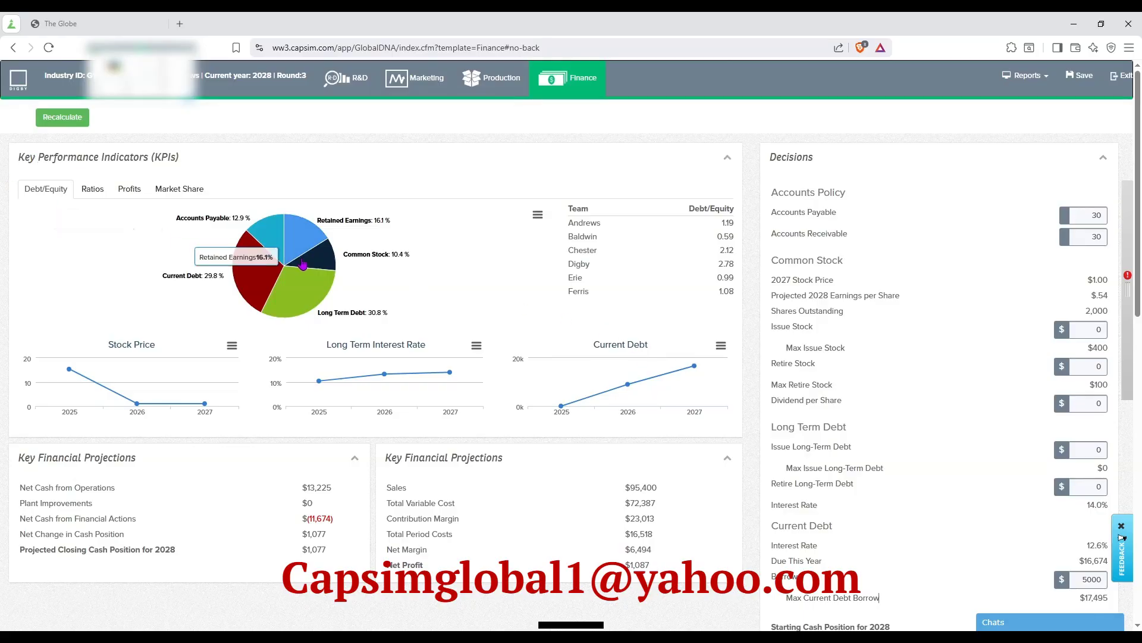
left_click(335, 84)
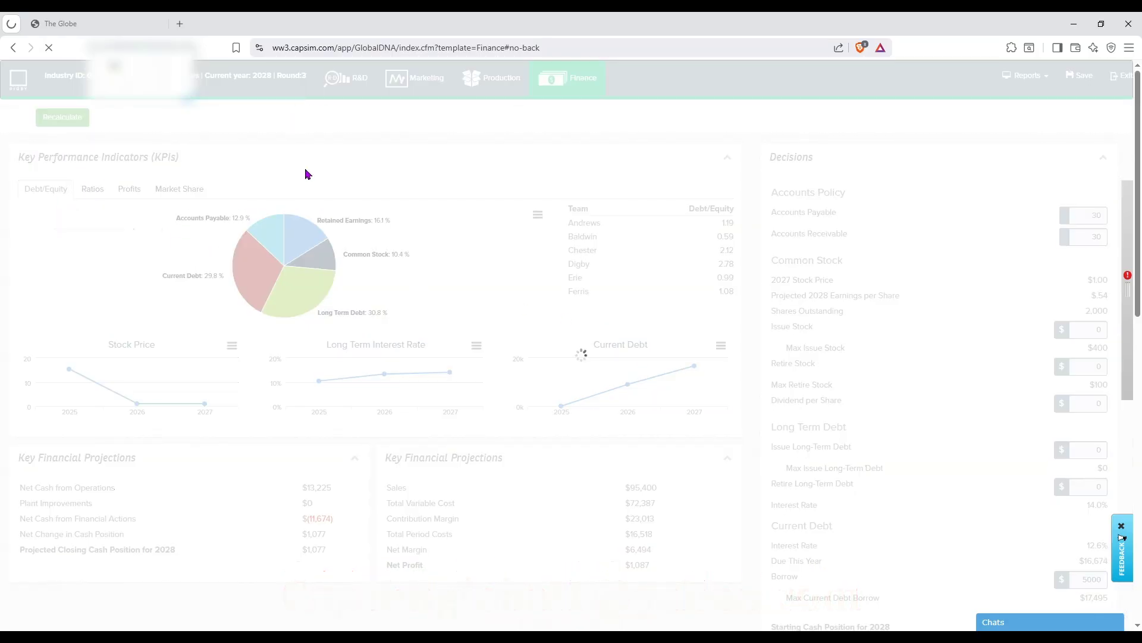